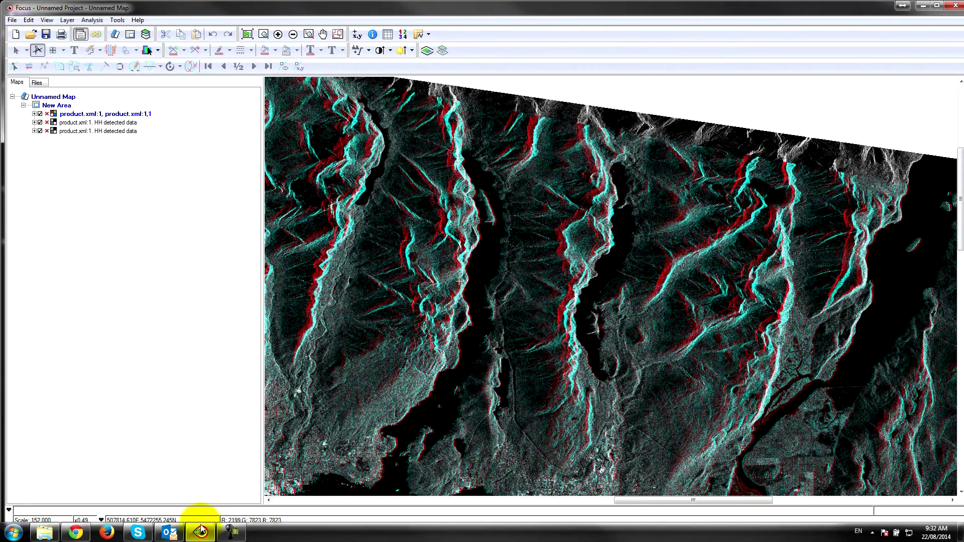
- Minimize Focus and launch OrthoEngine through a Start-menu search for 'ortho'
left_click(200, 530)
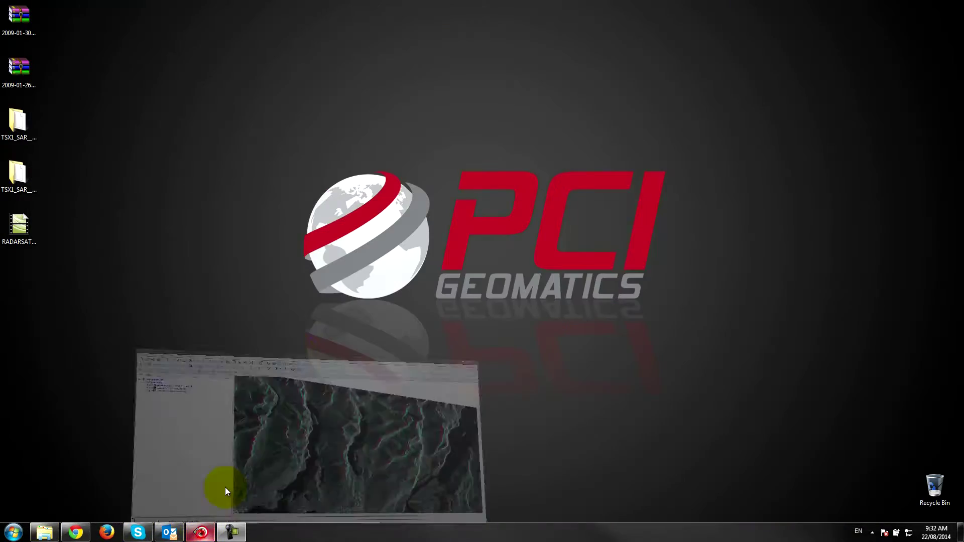
left_click(13, 533)
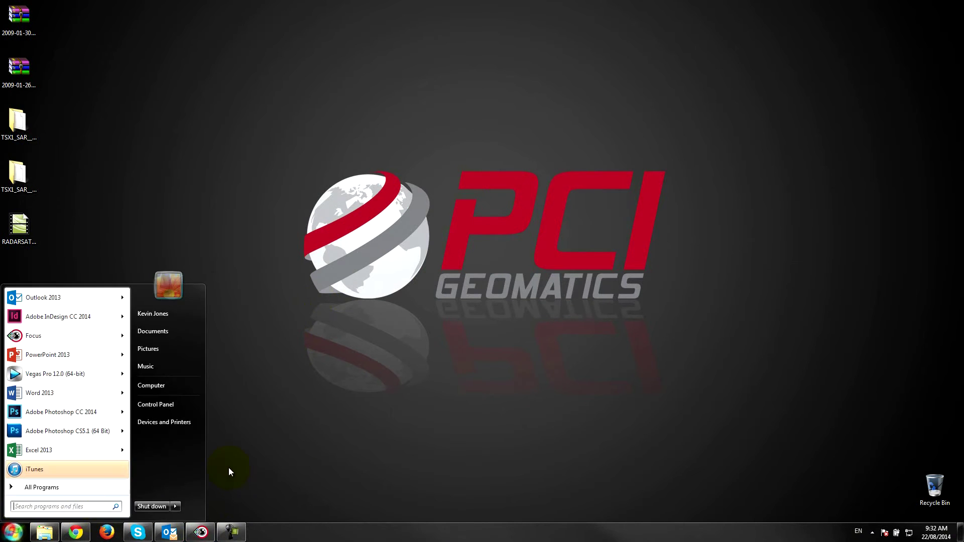
left_click(229, 472)
left_click(13, 532)
type("ortho")
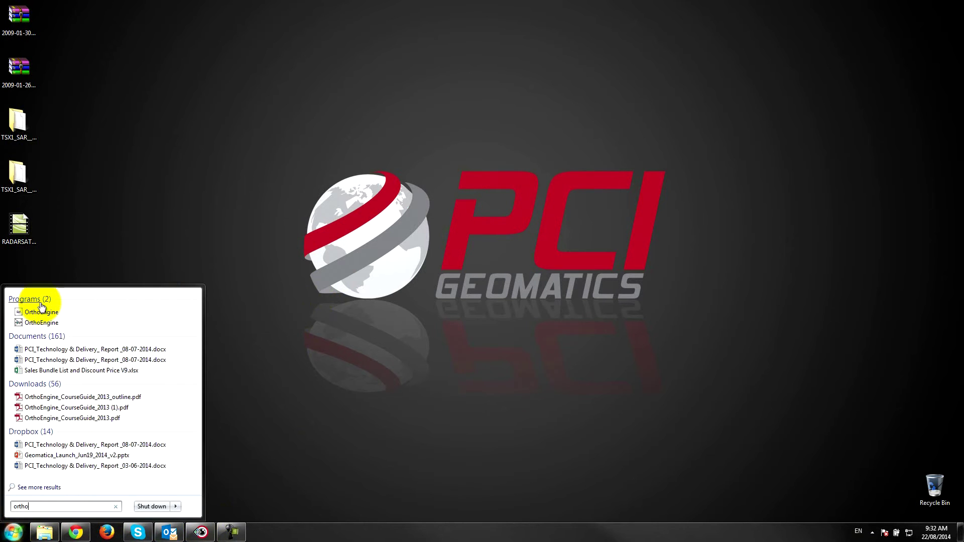
left_click(40, 312)
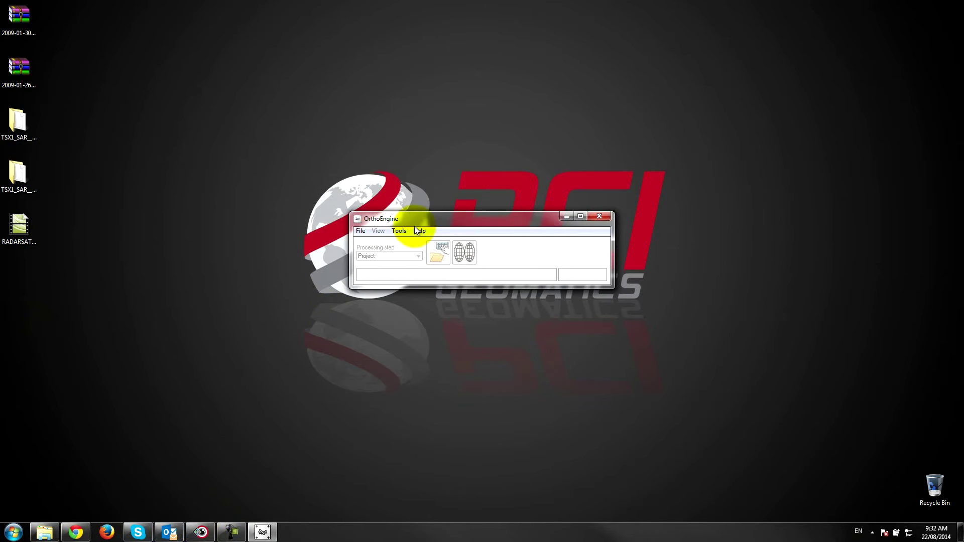
- Start a new OrthoEngine project using Radar Satellite Modelling (Toutin's Model)
left_click_drag(414, 226, 614, 20)
left_click(565, 21)
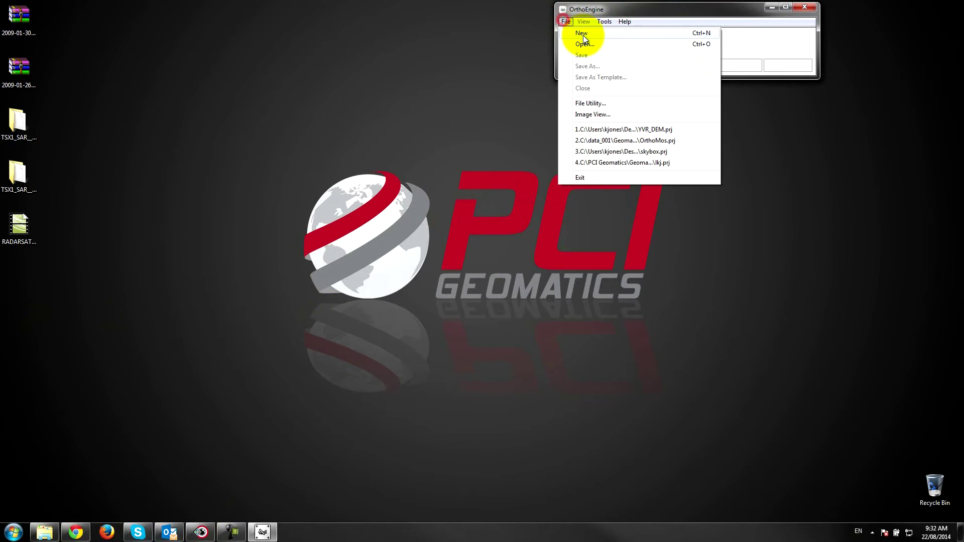
left_click(584, 35)
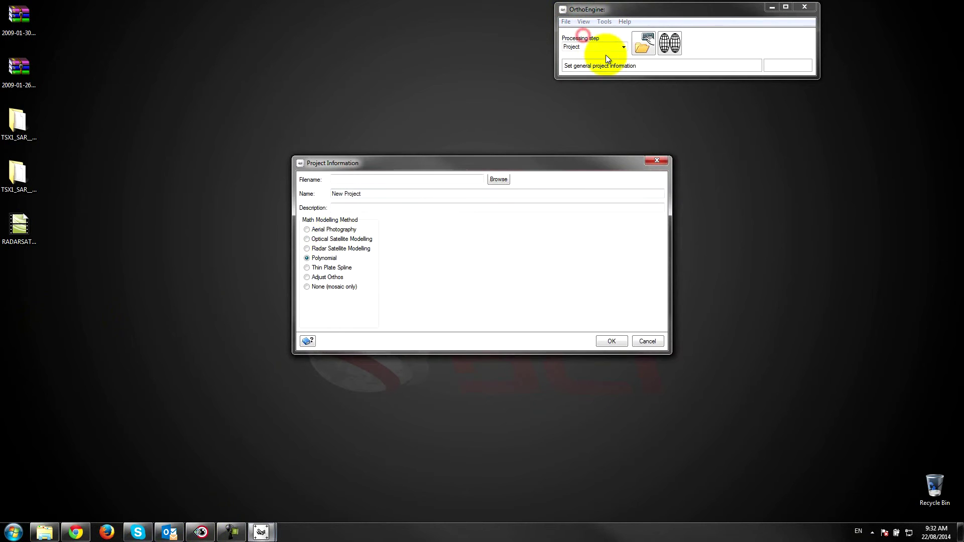
left_click(321, 249)
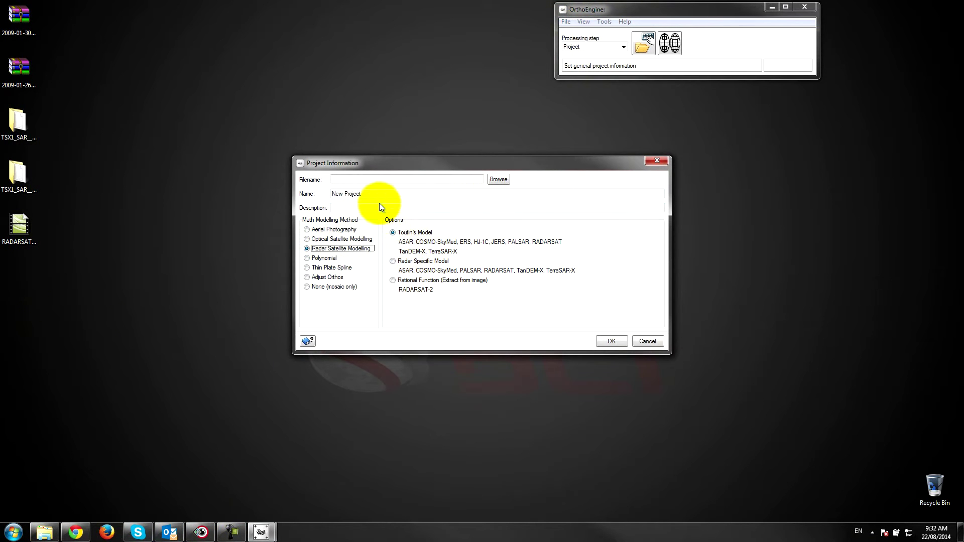
- Save the project file on the Desktop as R2_DEM_rc1.prj, named R2_dem_rc1, and confirm
left_click(499, 180)
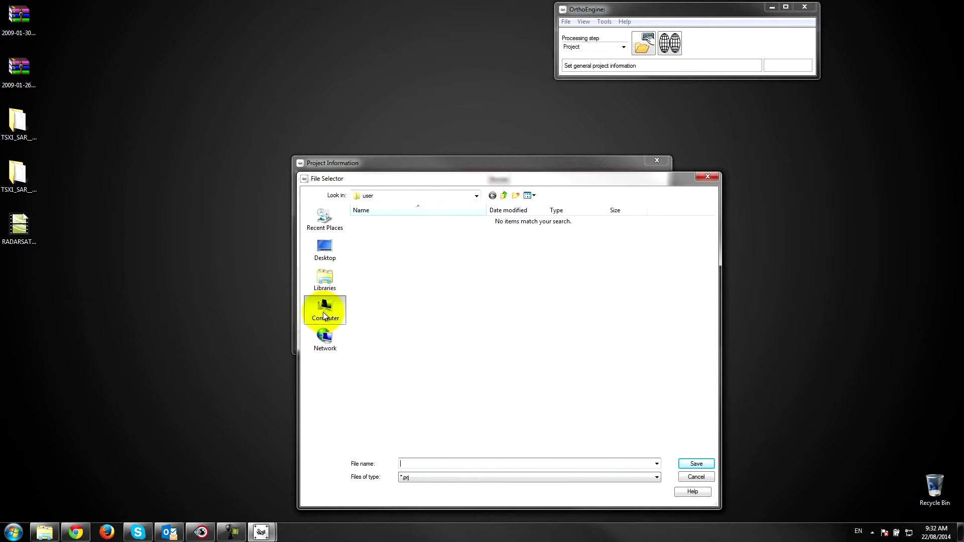
left_click(324, 311)
left_click(324, 249)
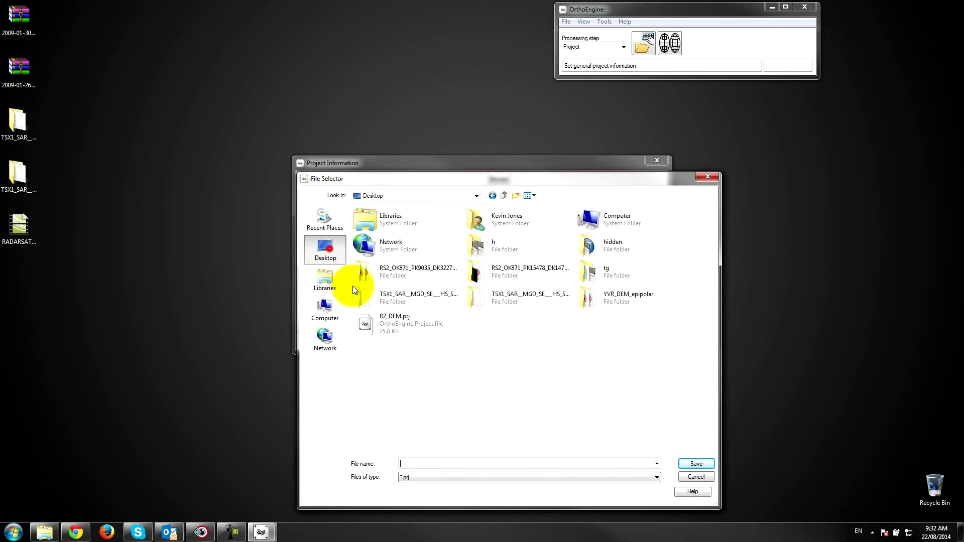
left_click(395, 268)
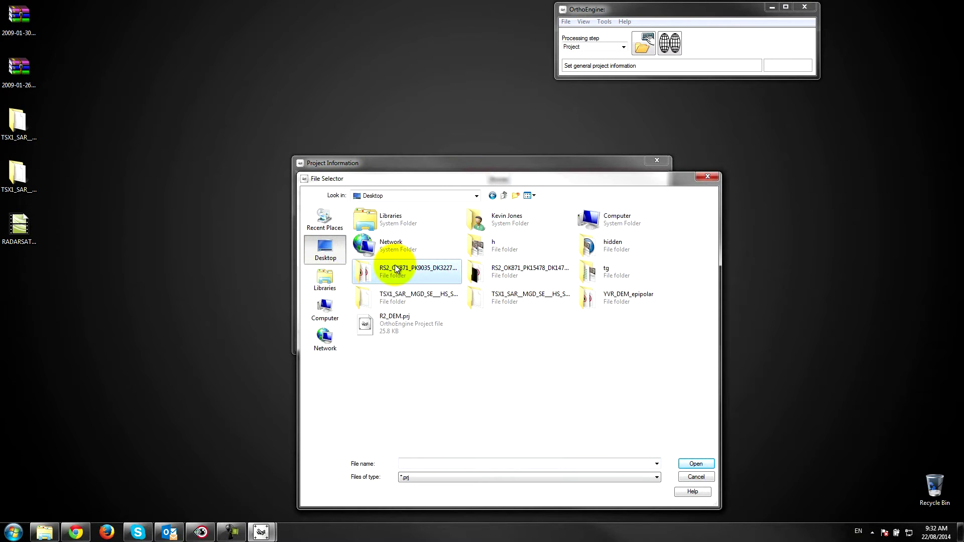
left_click(455, 463)
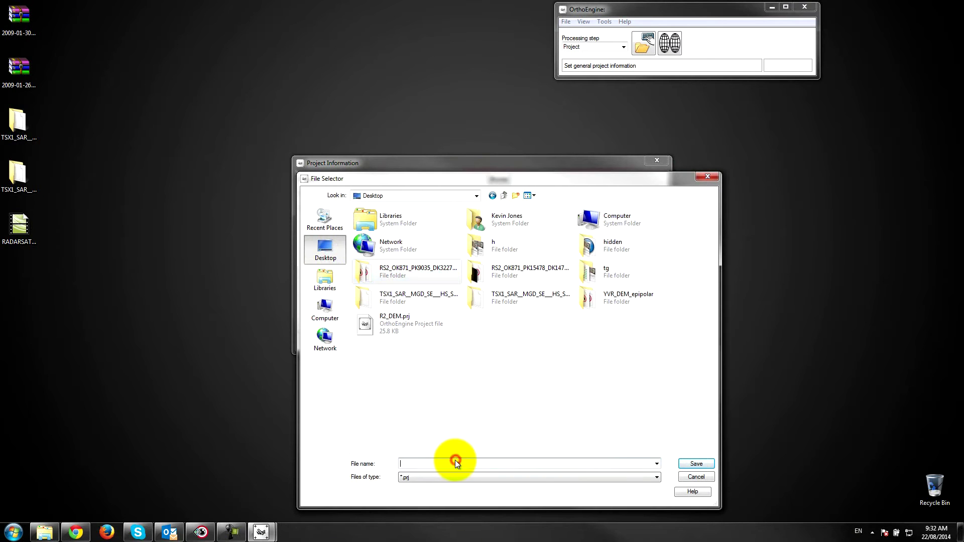
type("R2)_")
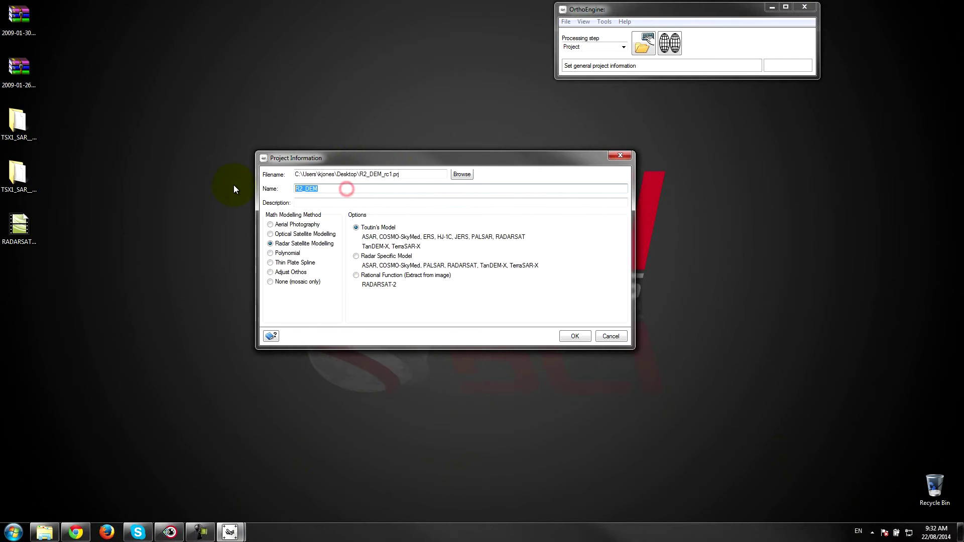
type("R2_dem_rc1")
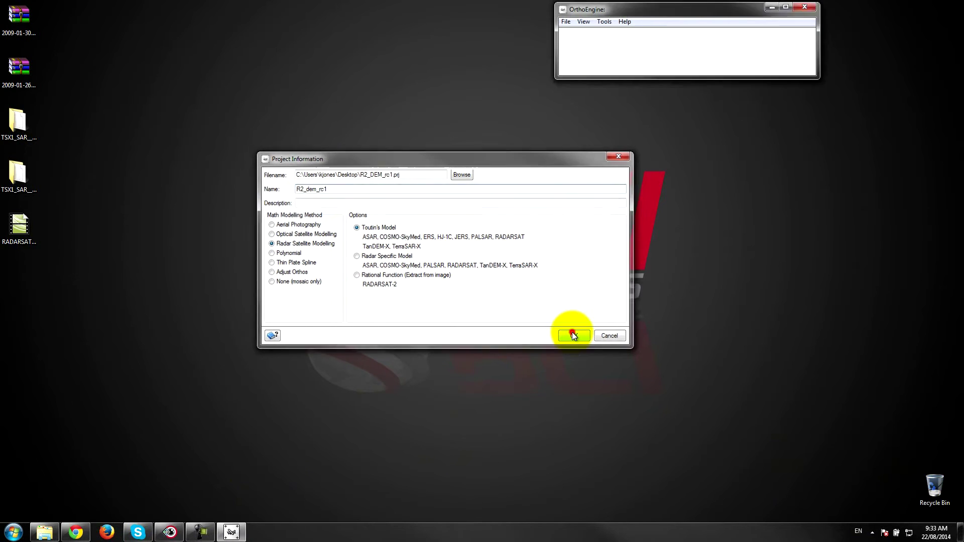
left_click(574, 335)
- In Focus, check the first RADARSAT-2 file's projection: UTM 10 U D000, about 12.497 m pixels
left_click_drag(460, 184, 332, 152)
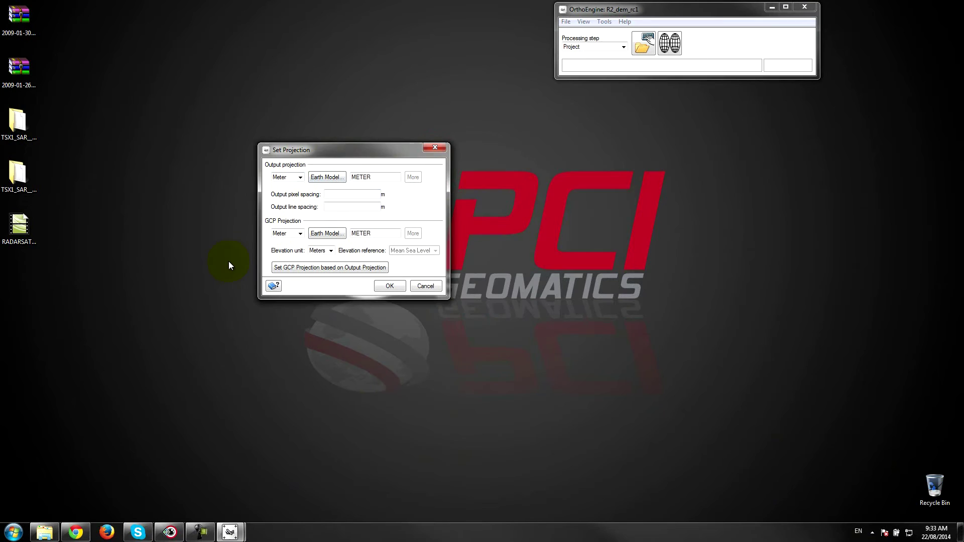
mouse_move(169, 536)
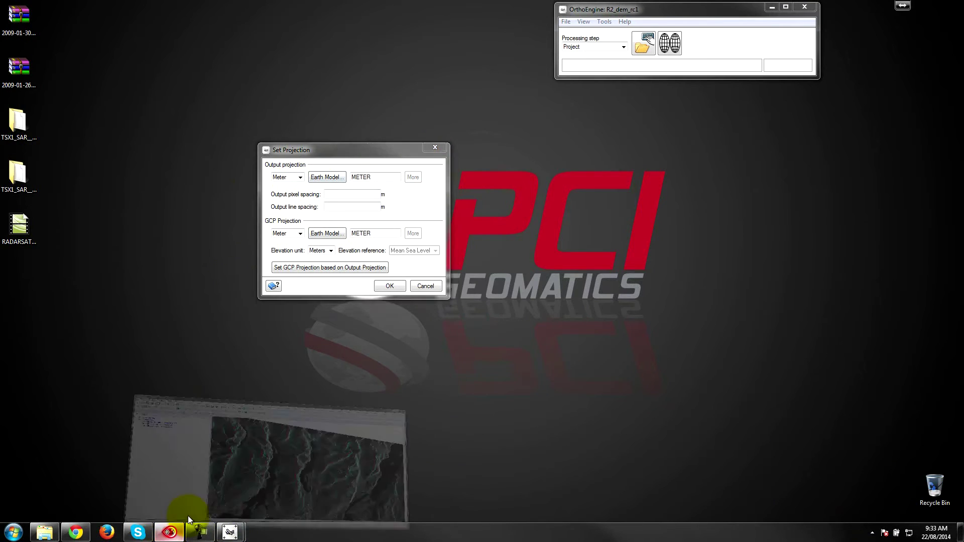
left_click(188, 516)
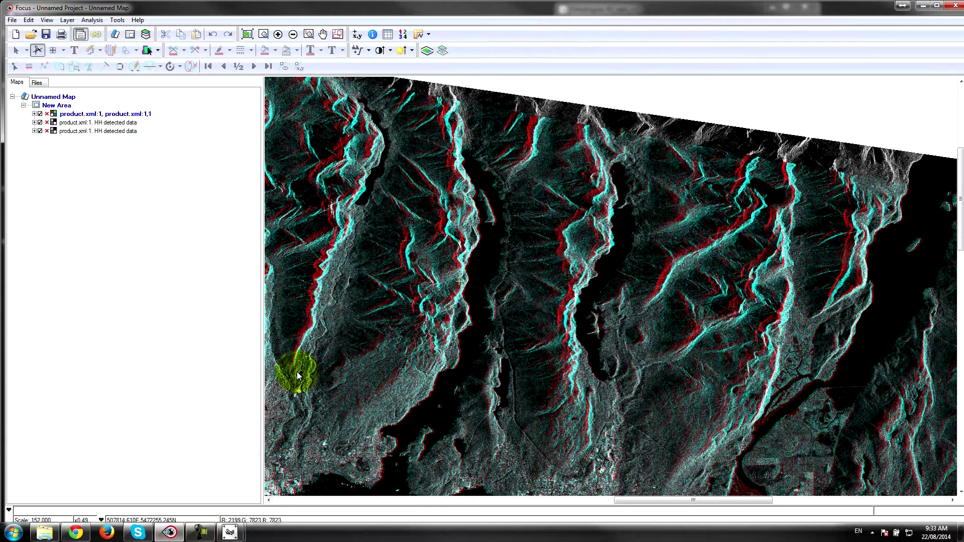
left_click(39, 83)
left_click(38, 97)
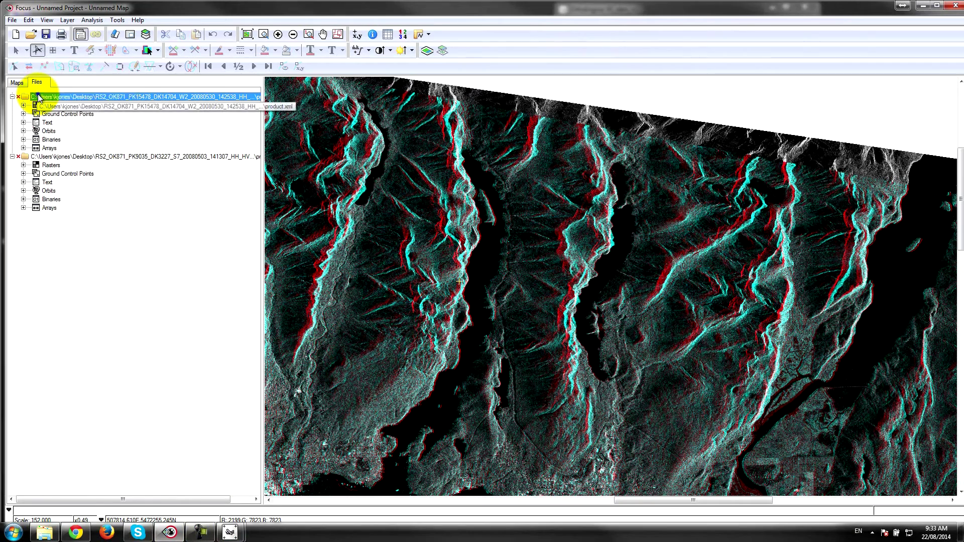
right_click(38, 96)
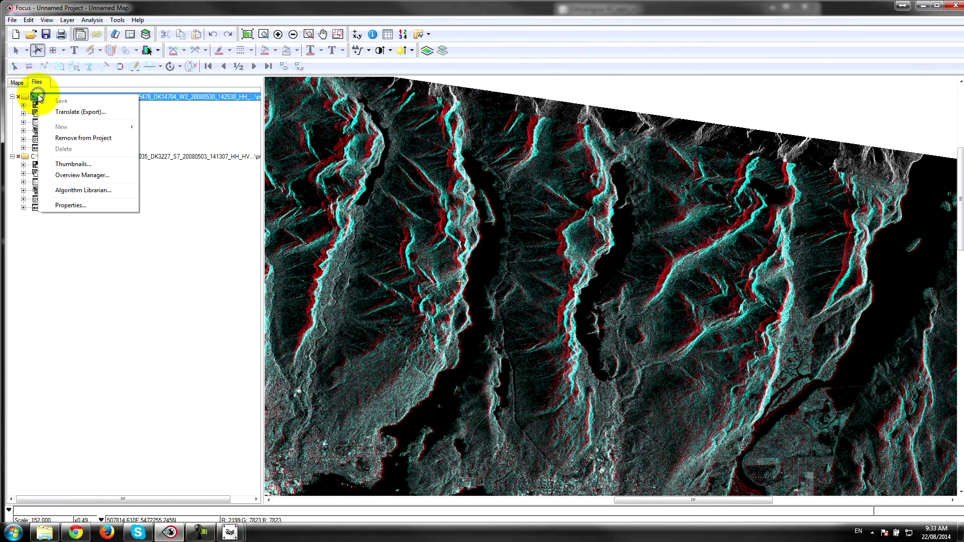
left_click(85, 207)
left_click_drag(395, 191, 257, 192)
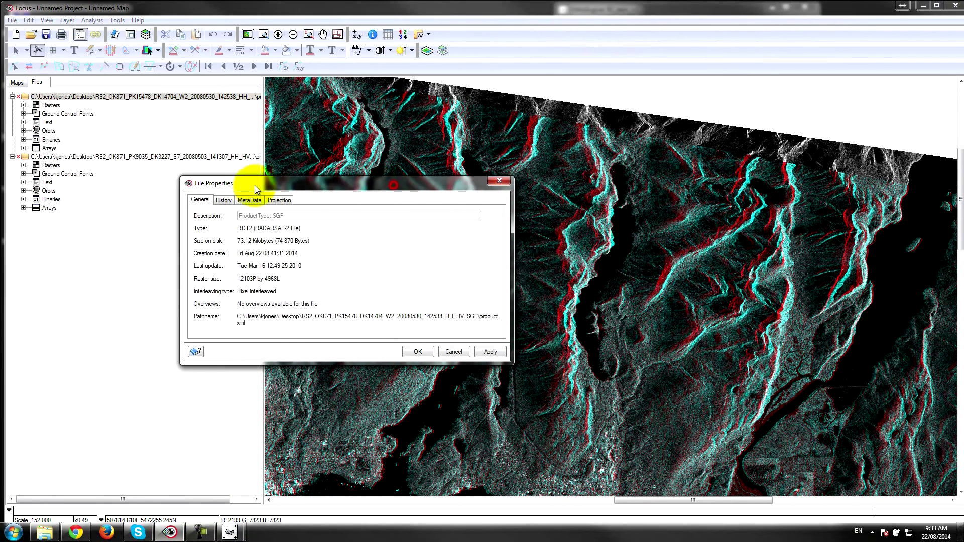
left_click(279, 199)
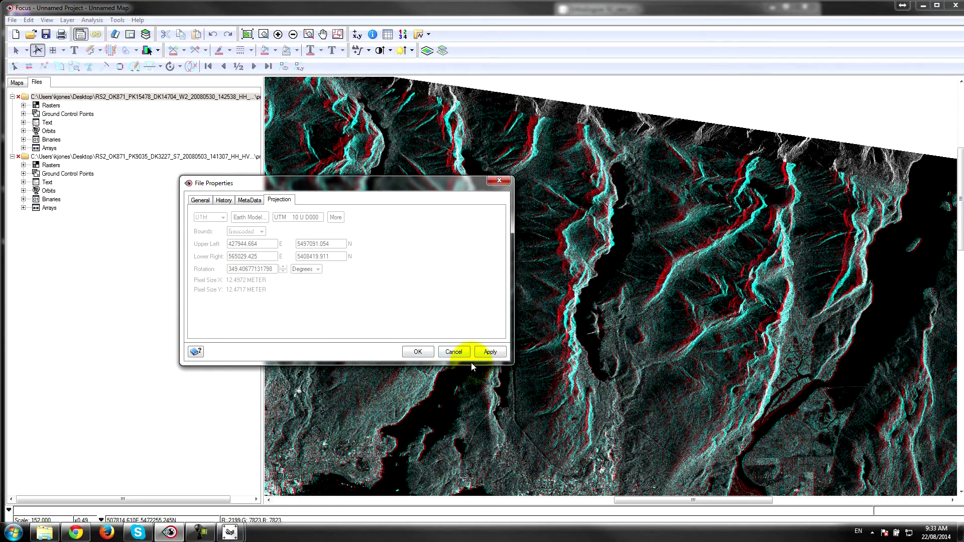
left_click(454, 352)
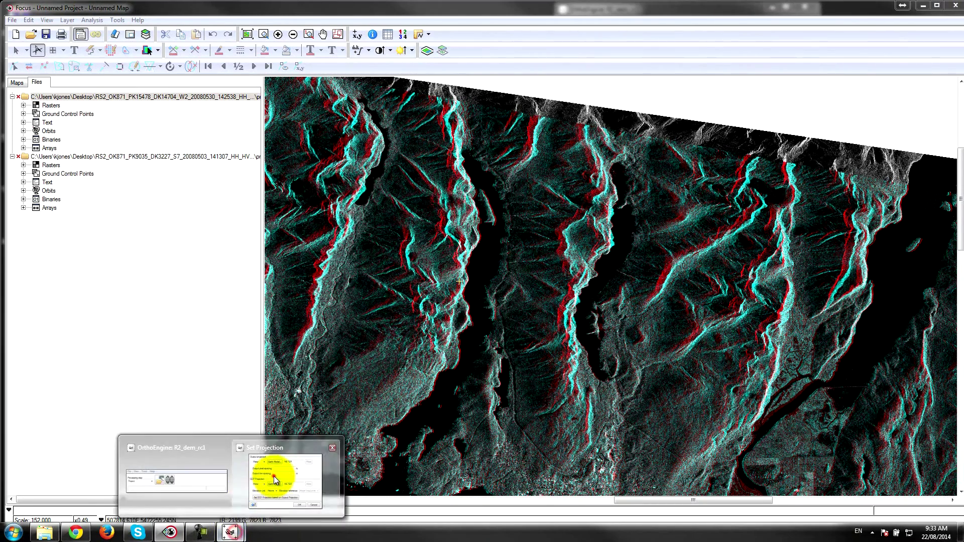
- Set the output projection to UTM zone 10 with the D000 WGS 1984 datum
left_click(274, 476)
left_click(296, 176)
left_click(282, 194)
left_click(327, 177)
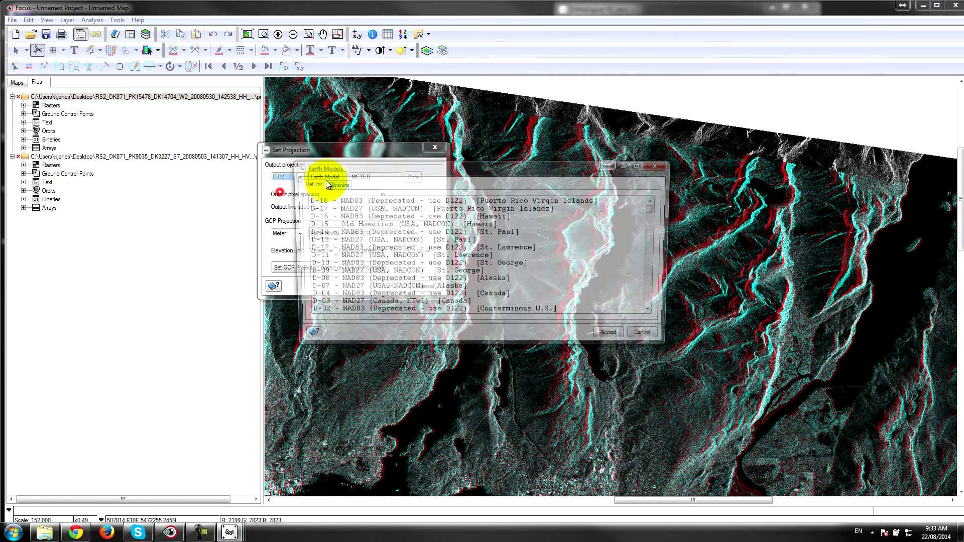
left_click(340, 305)
scroll(342, 301, "down", 1)
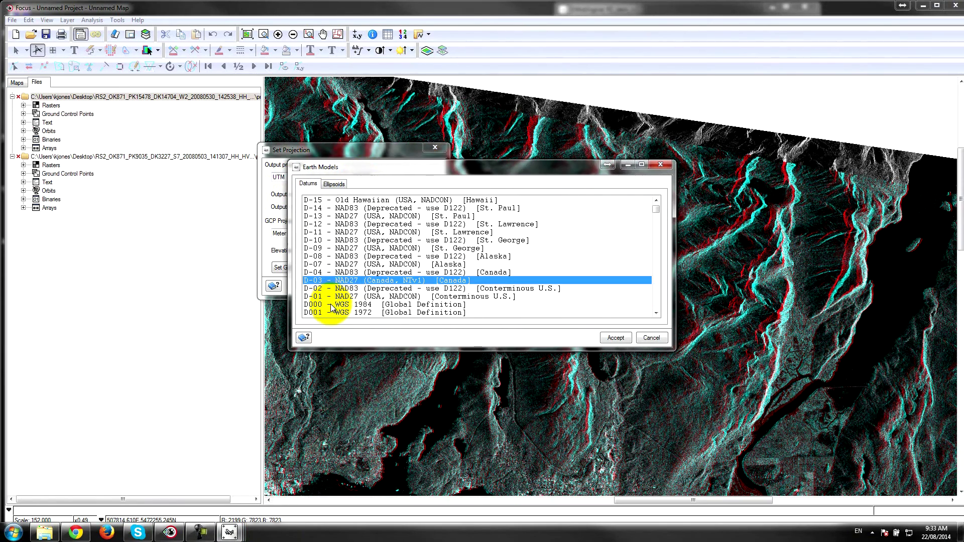
left_click(341, 304)
left_click(615, 338)
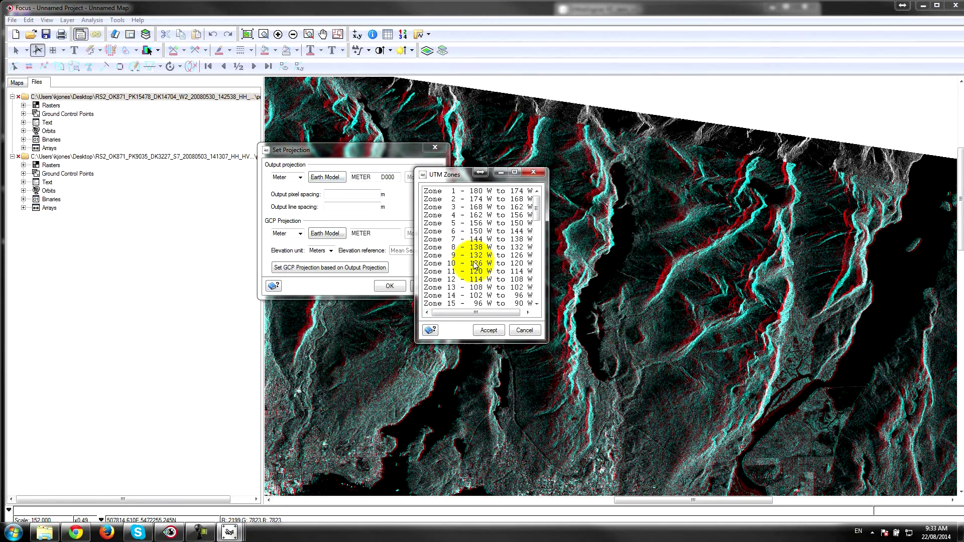
left_click(453, 263)
left_click(495, 330)
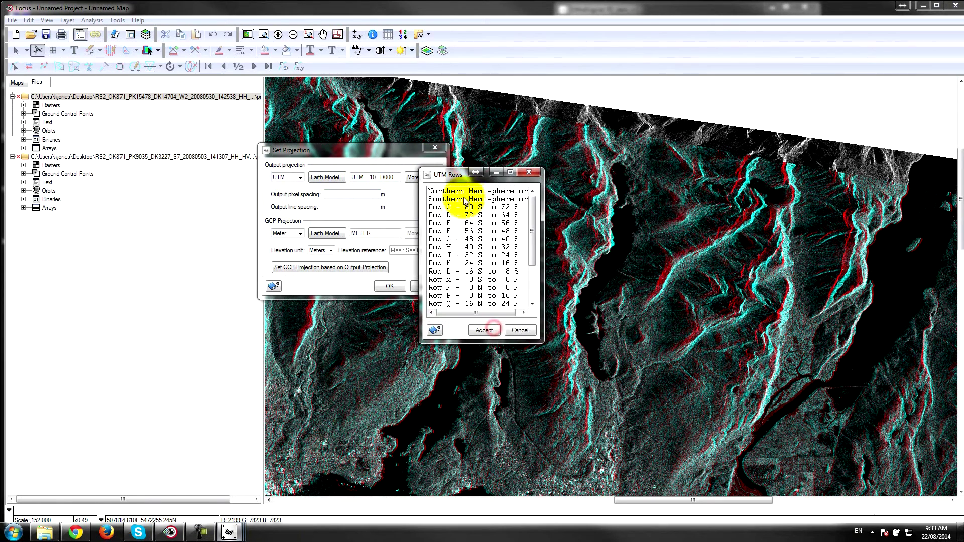
left_click(464, 251)
left_click(487, 330)
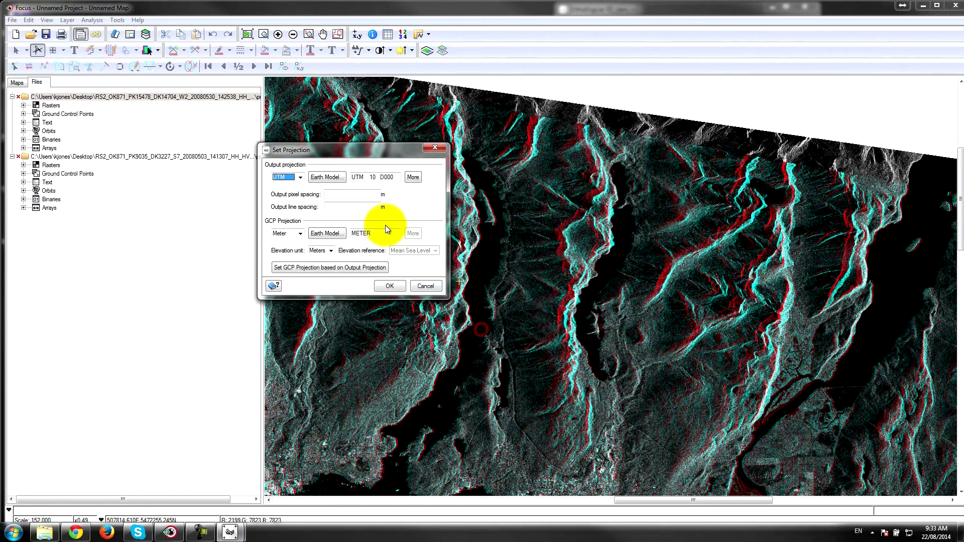
left_click(375, 177)
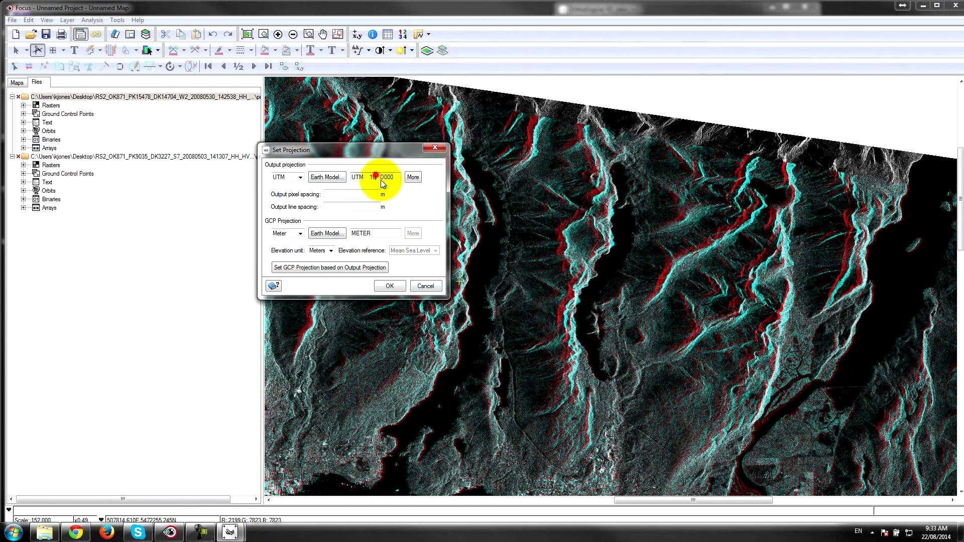
- Use 25 m pixel and line spacing, match the GCP projection to output, and minimize Focus
left_click(343, 194)
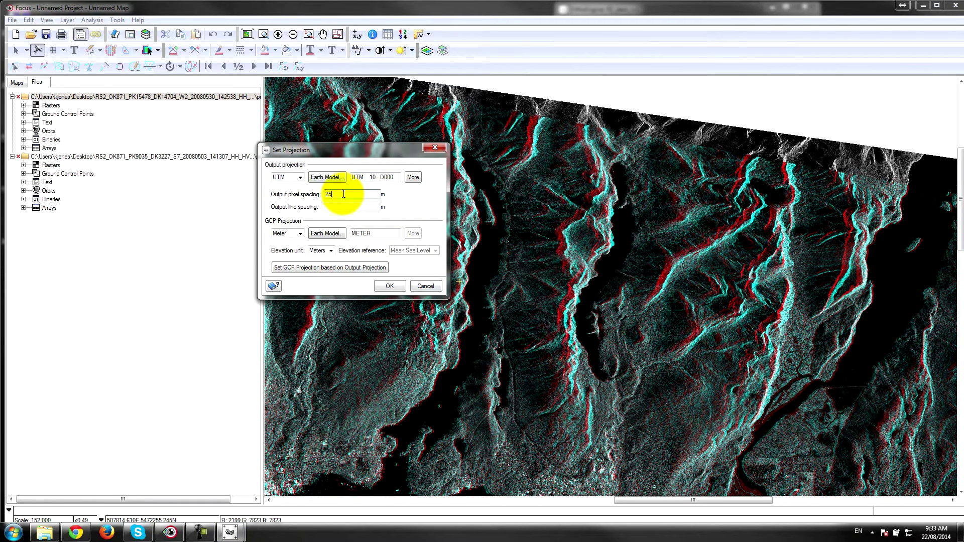
type("25")
left_click(344, 206)
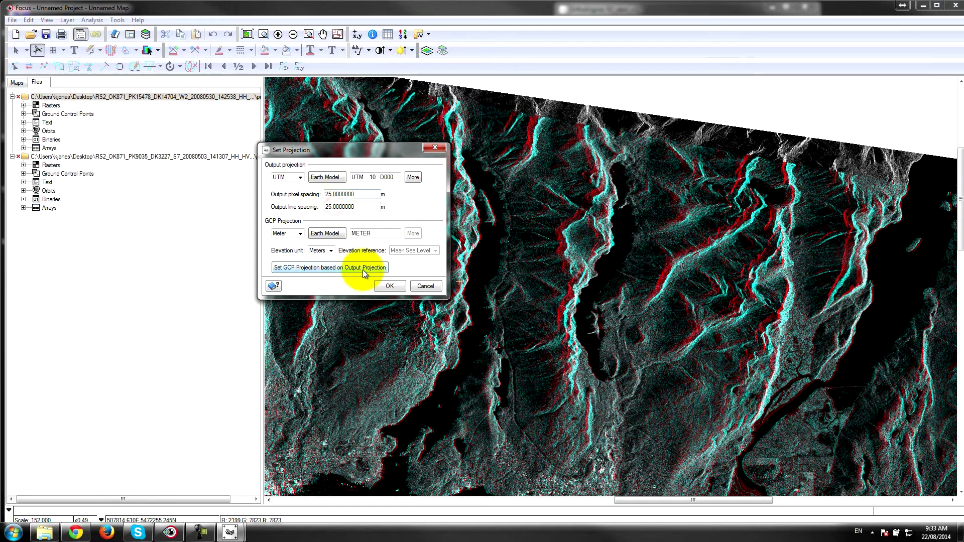
left_click(339, 268)
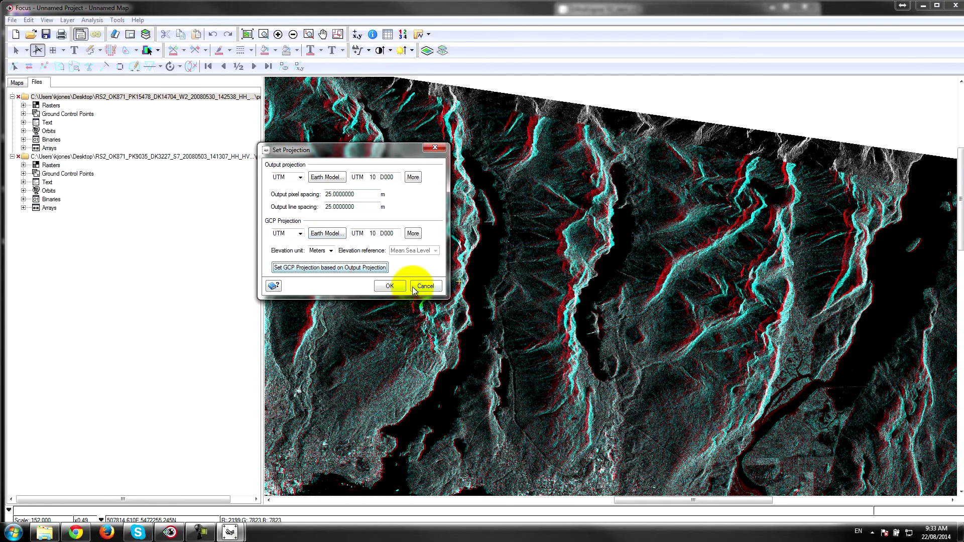
left_click(391, 287)
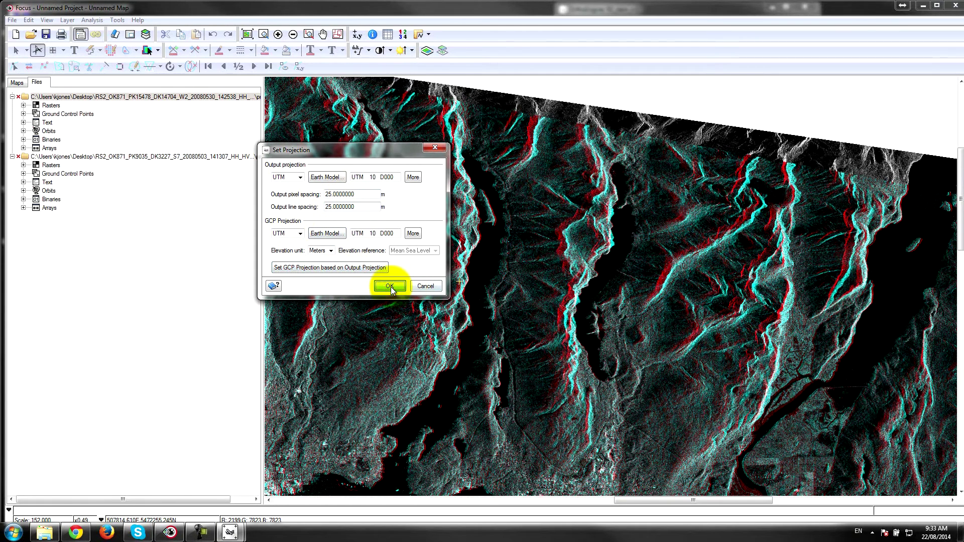
left_click(391, 287)
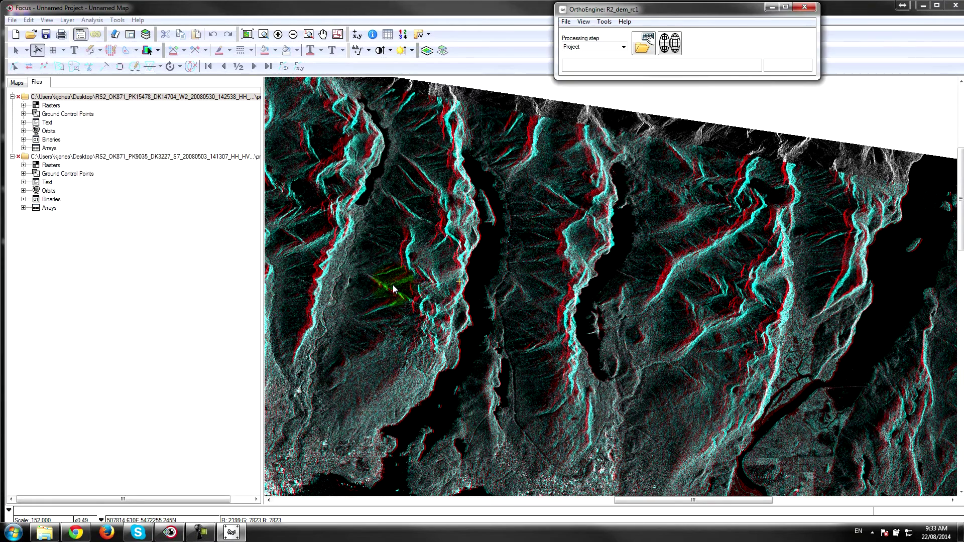
left_click(923, 5)
left_click_drag(673, 10, 232, 19)
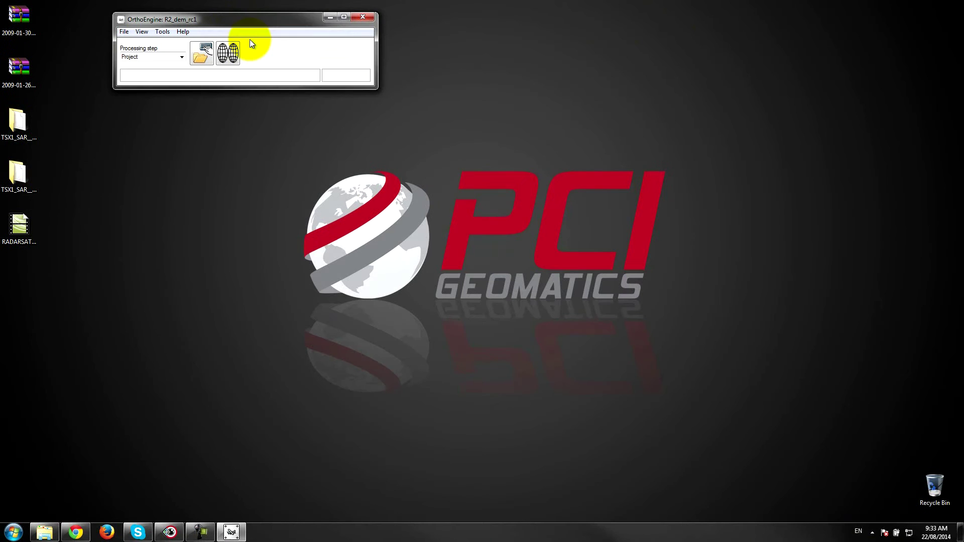
- In Data Input, add the S7 product.xml image with no calibration and no overviews
left_click(138, 57)
left_click(140, 73)
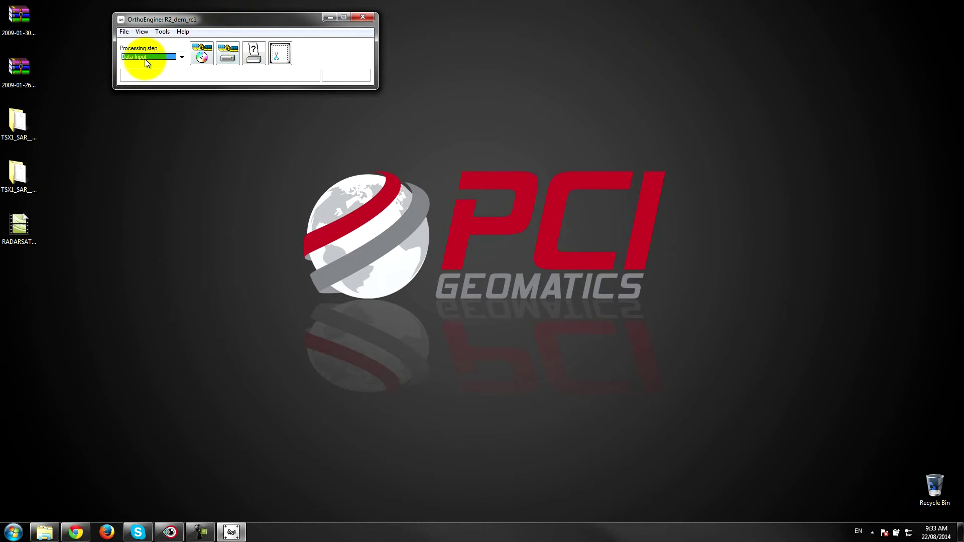
left_click(228, 55)
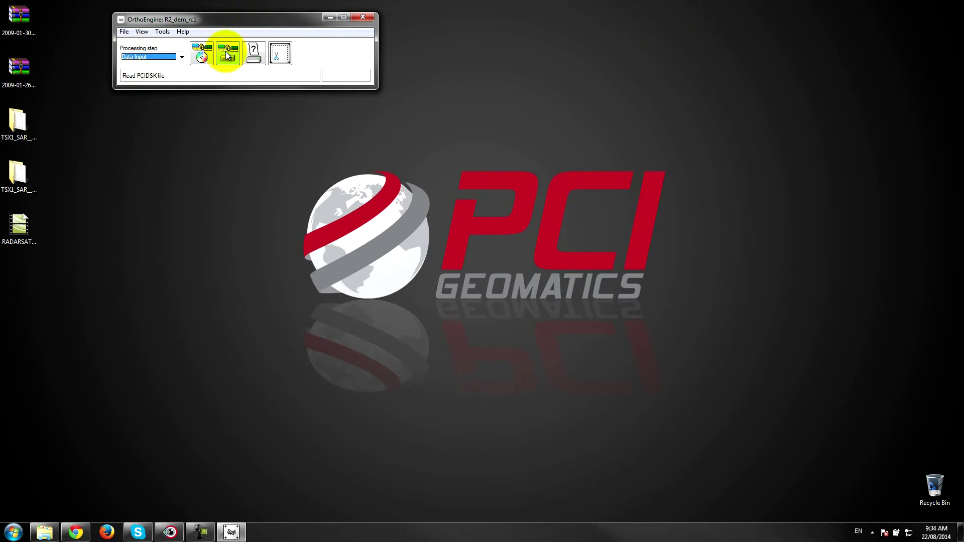
left_click_drag(465, 191, 210, 110)
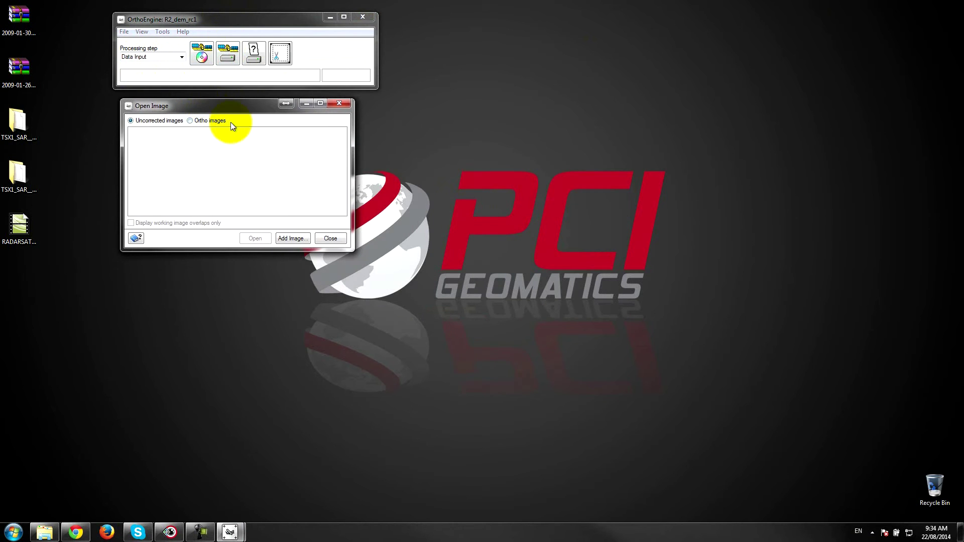
left_click(295, 239)
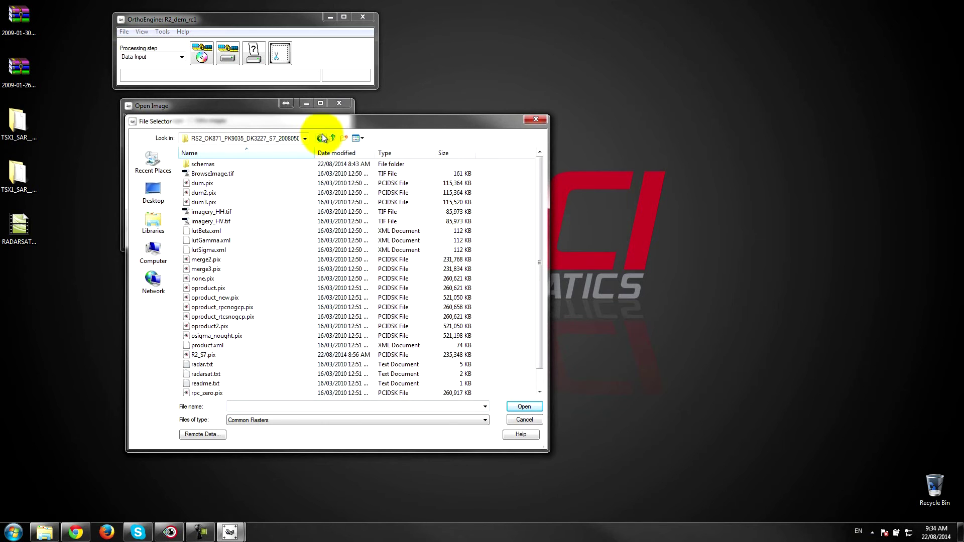
left_click(263, 232)
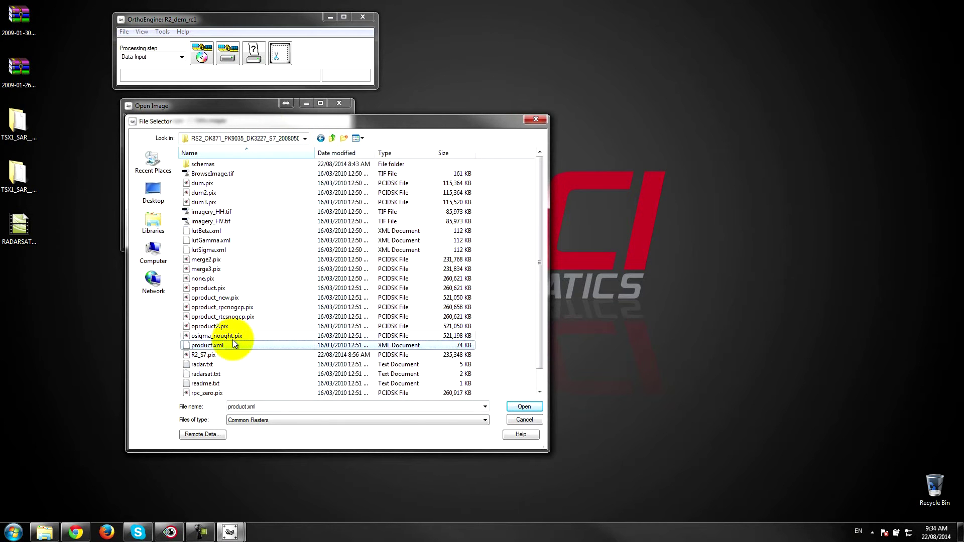
left_click(212, 348)
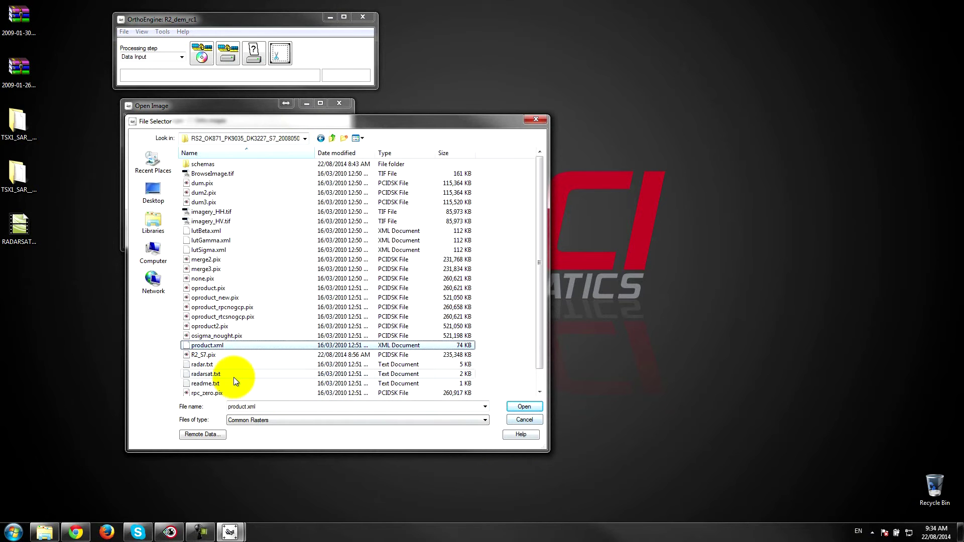
left_click(234, 376)
left_click(191, 355)
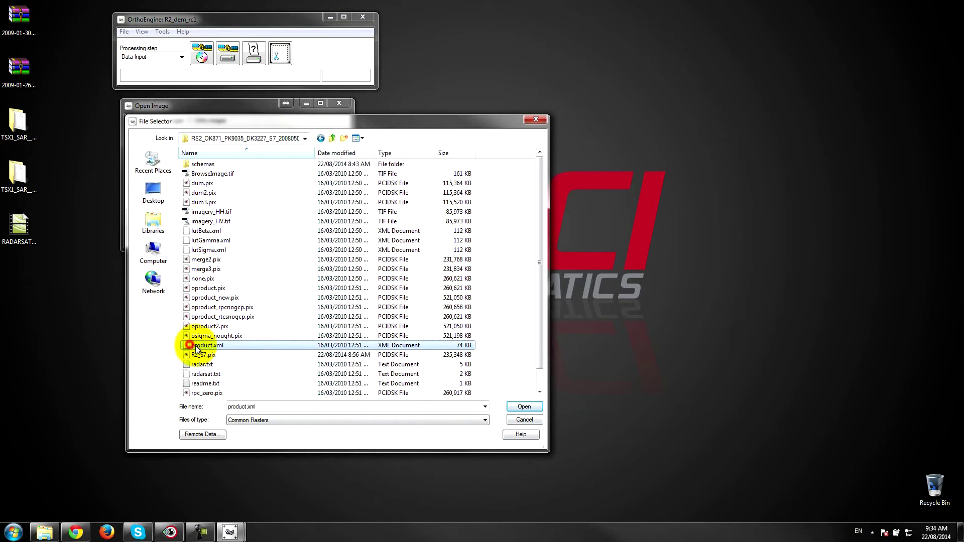
left_click(522, 406)
left_click(201, 182)
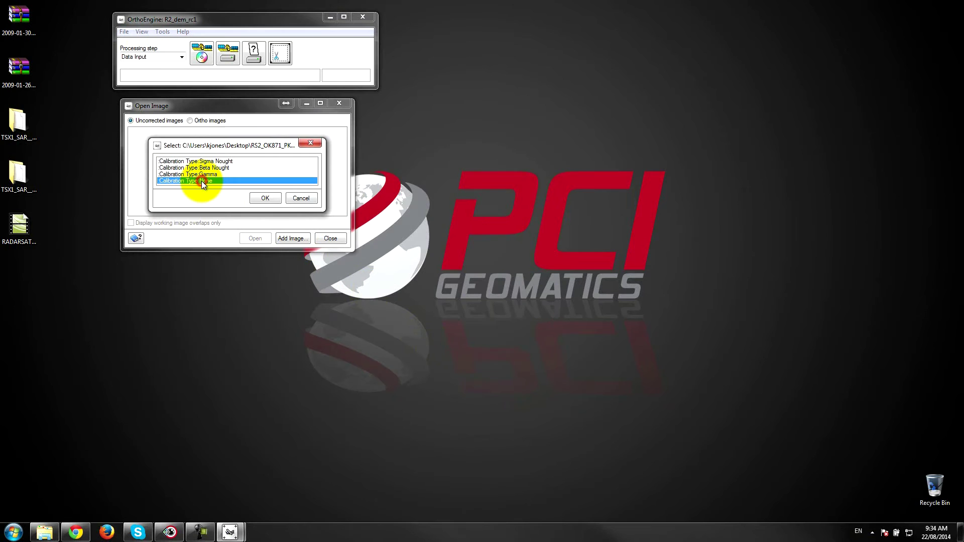
left_click(264, 198)
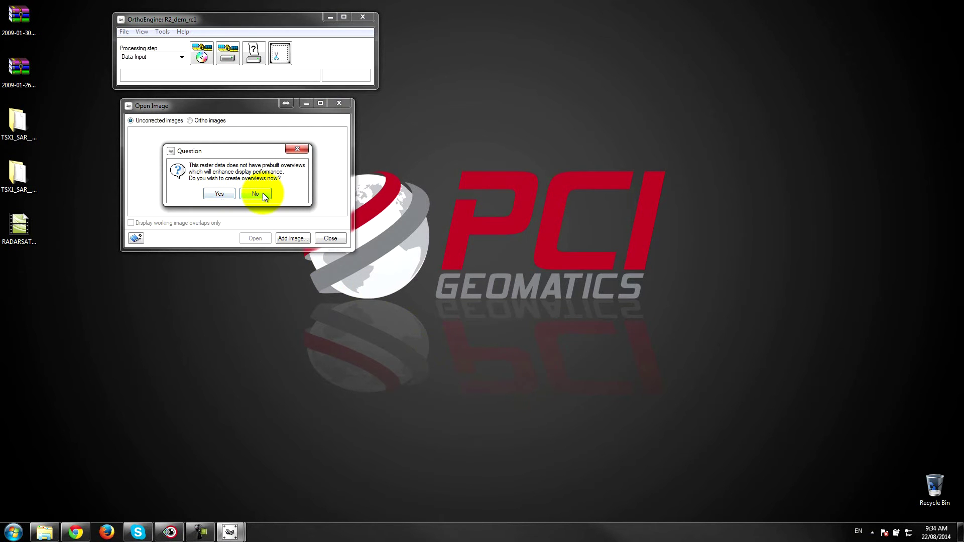
left_click(255, 194)
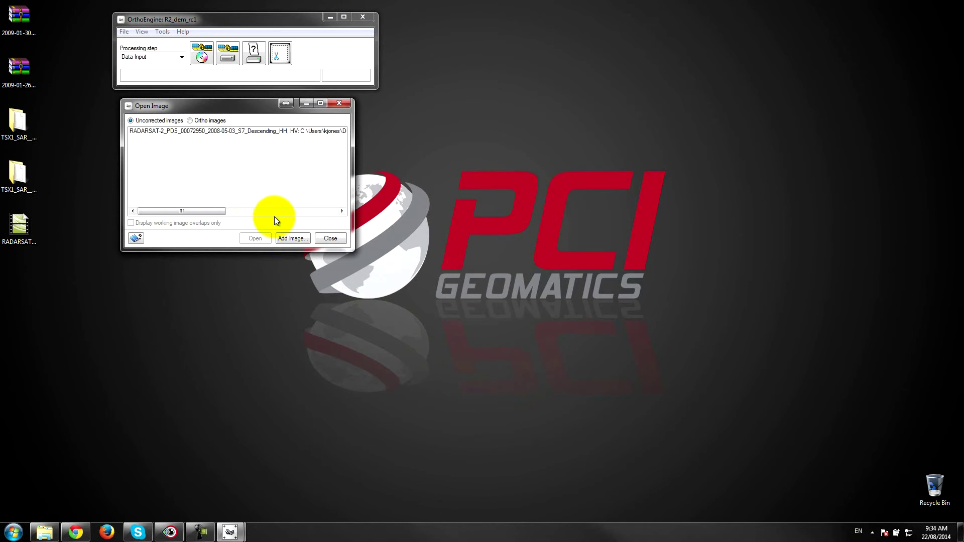
- Add the W2 product.xml image likewise with no calibration and no overviews
left_click(293, 239)
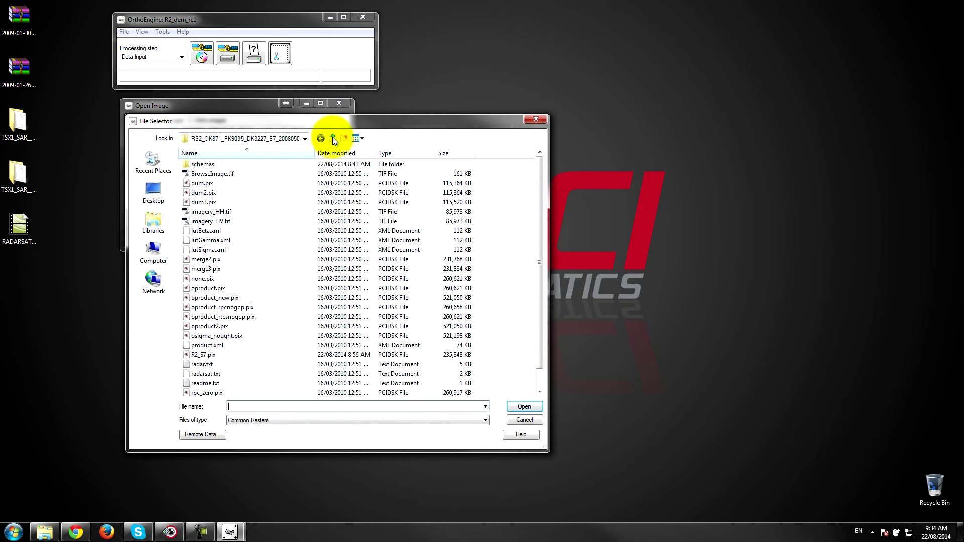
left_click(333, 139)
double_click(339, 212)
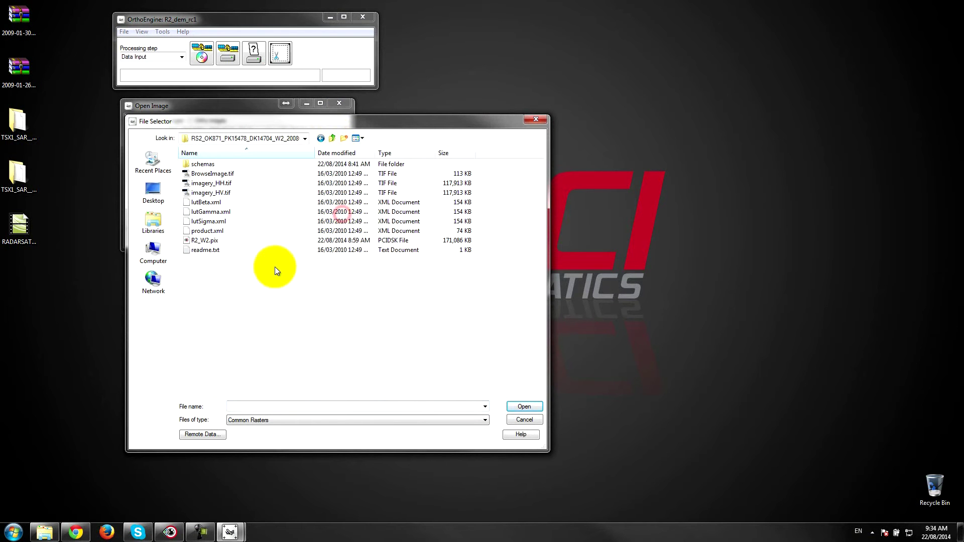
left_click(201, 231)
left_click(523, 405)
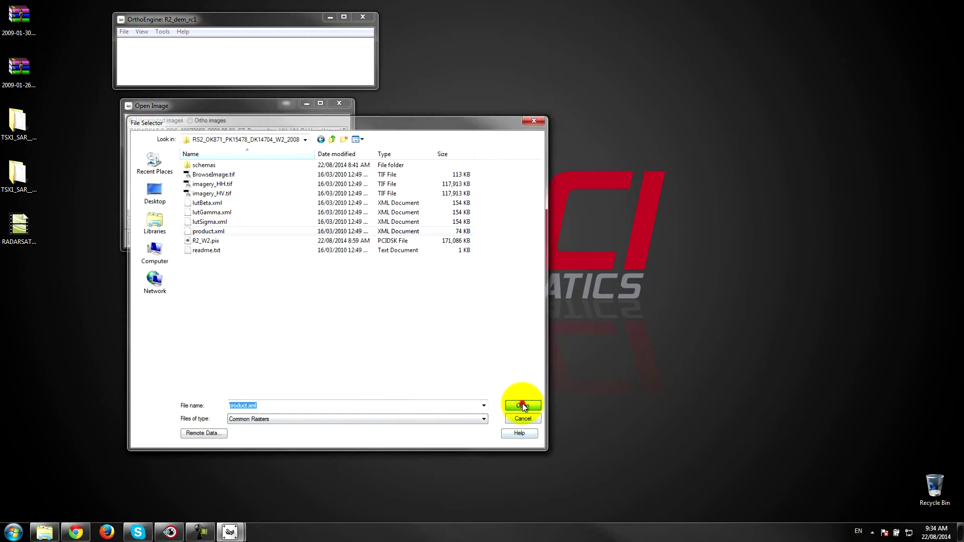
left_click(224, 182)
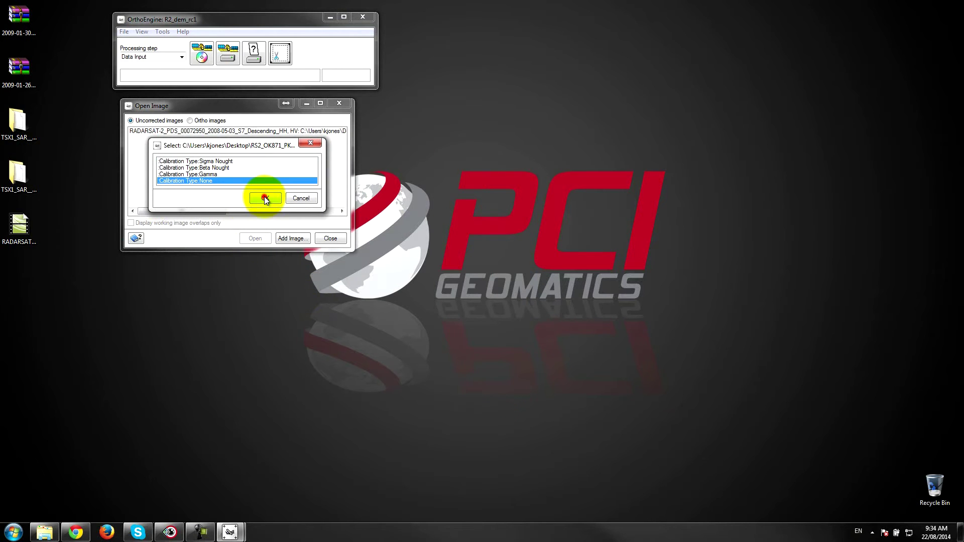
left_click(264, 198)
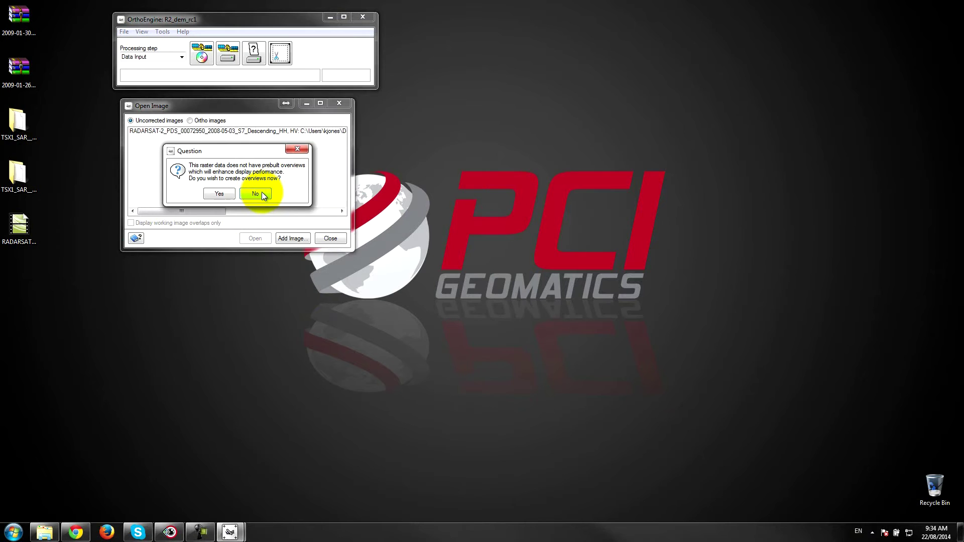
left_click(262, 192)
left_click(330, 238)
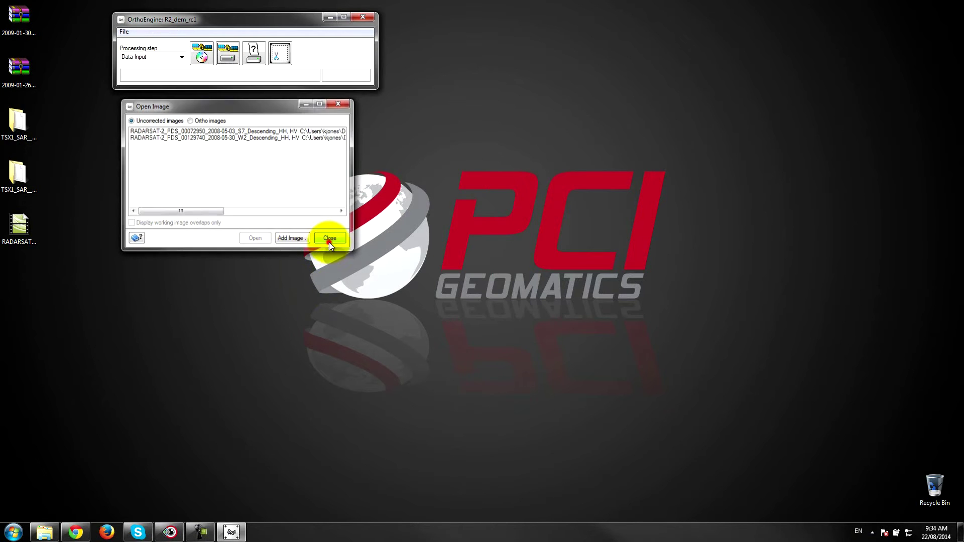
left_click(162, 59)
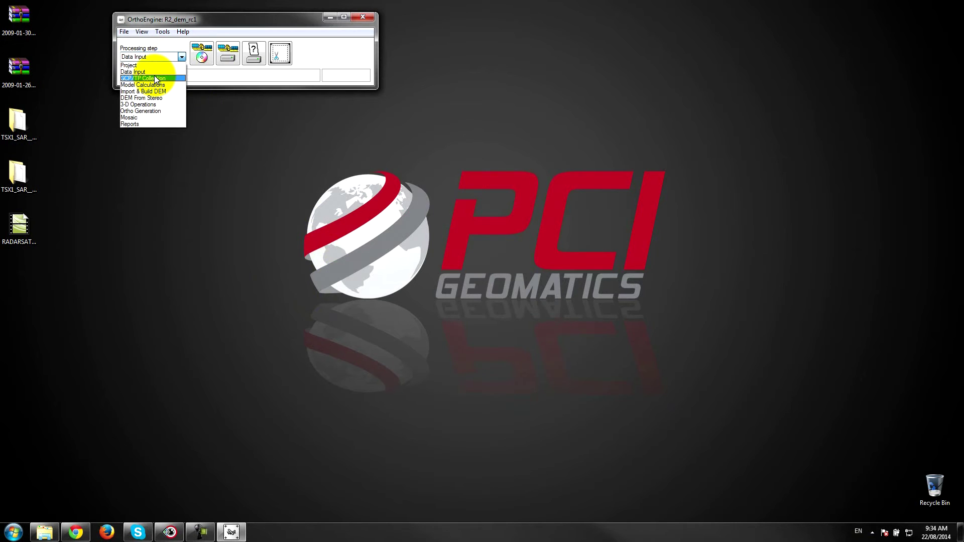
- Run automatic tie point collection in GCP/TP Collection, finding 45 tie points between the images
left_click(155, 78)
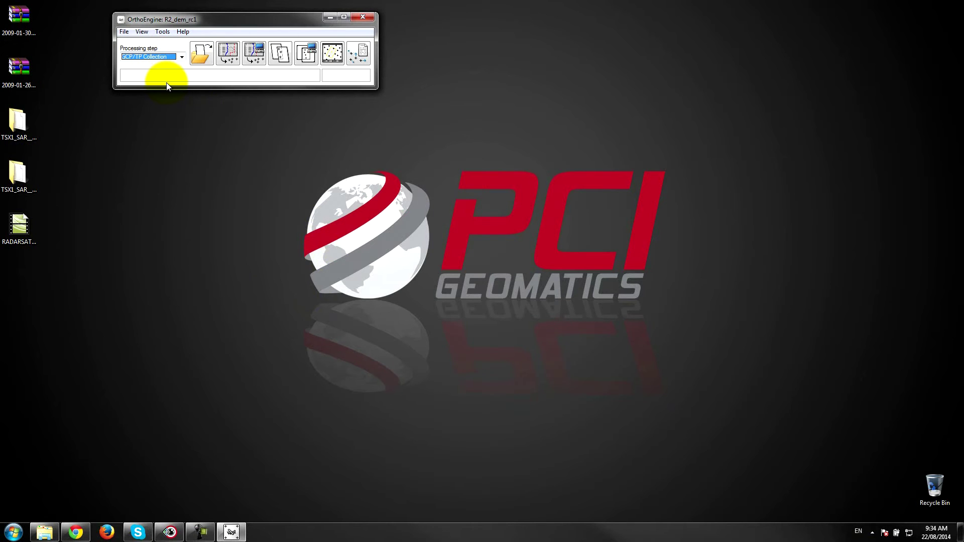
left_click(307, 54)
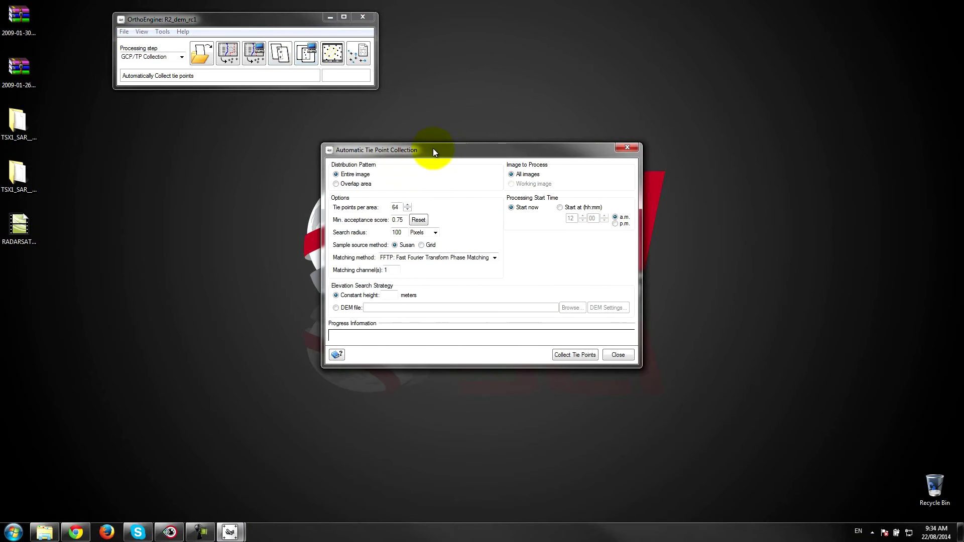
left_click_drag(433, 149, 367, 126)
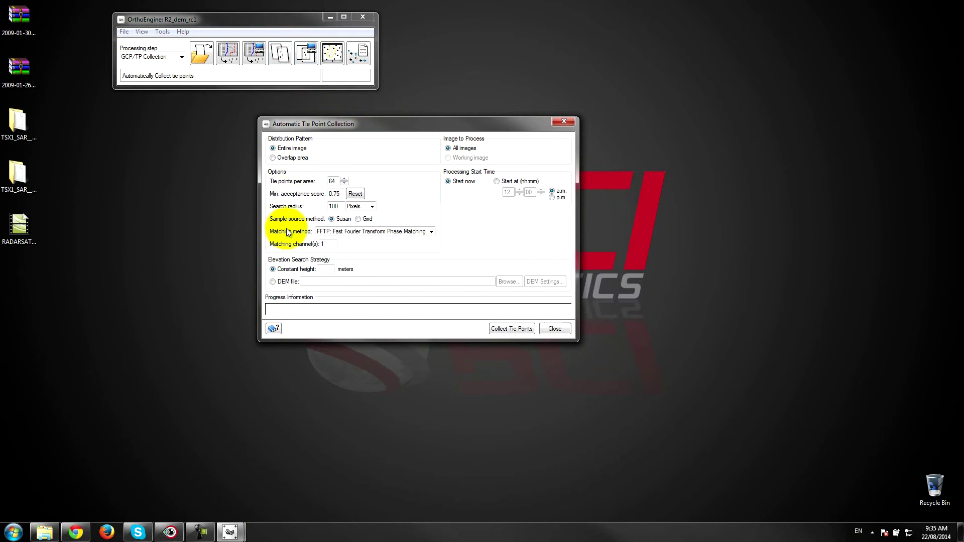
left_click(506, 330)
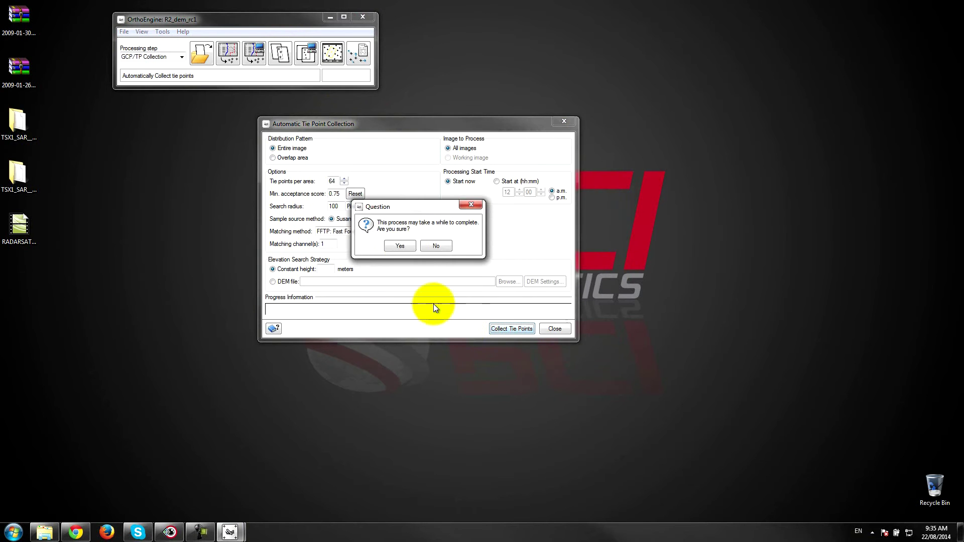
left_click(400, 246)
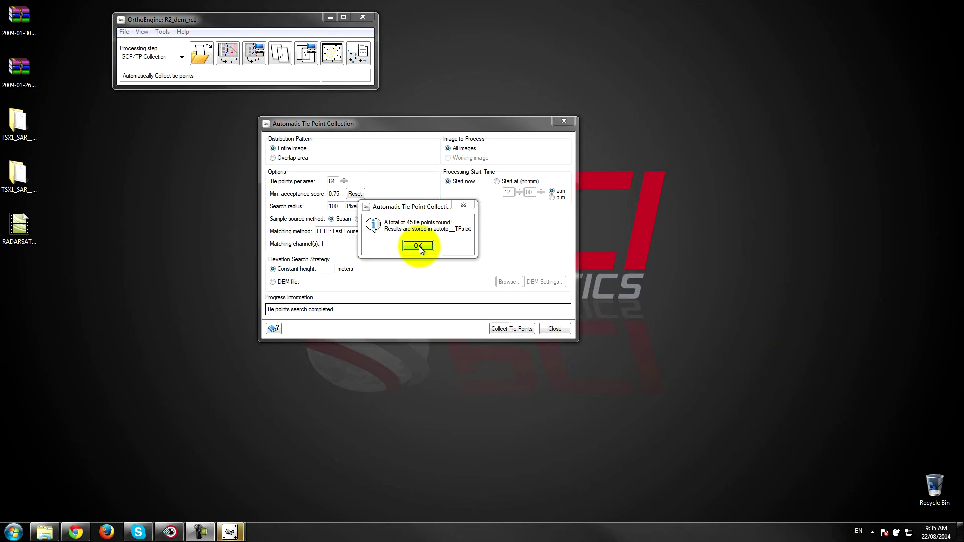
left_click(419, 246)
left_click(554, 328)
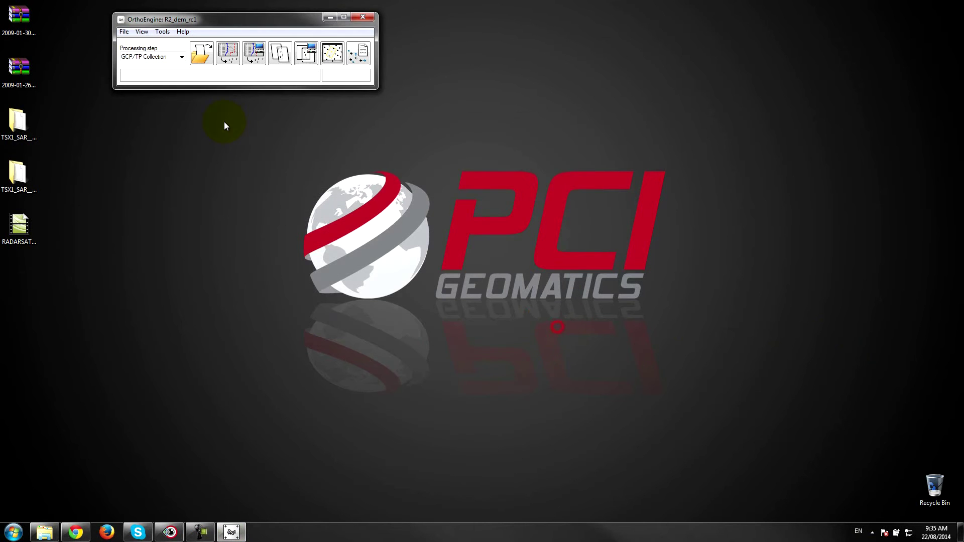
left_click(146, 57)
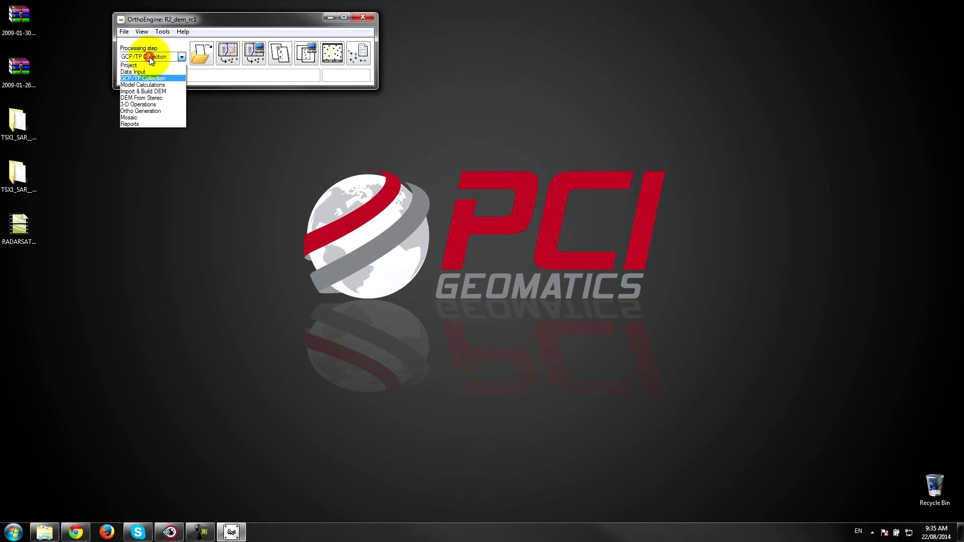
- Compute the stereo model's bundle adjustment in the Model Calculations step
left_click(149, 85)
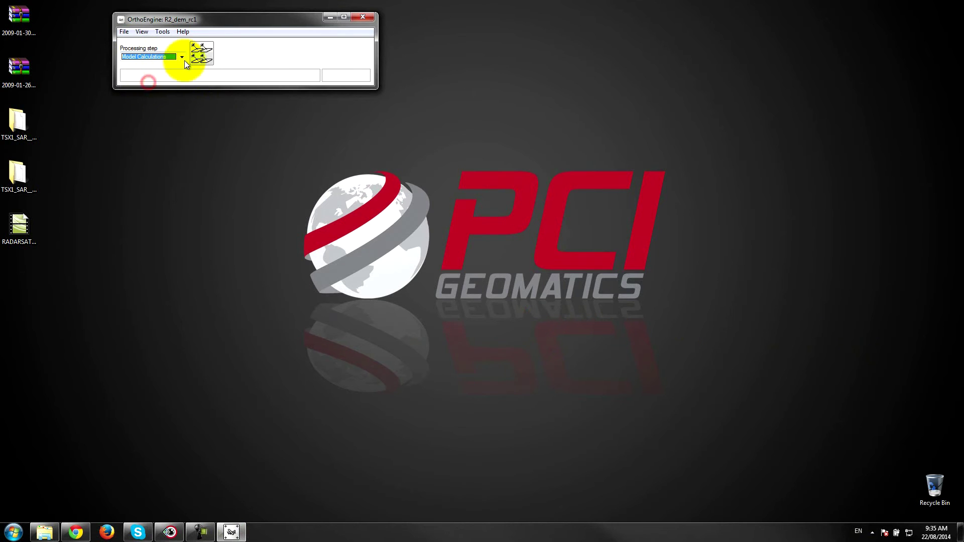
left_click(204, 53)
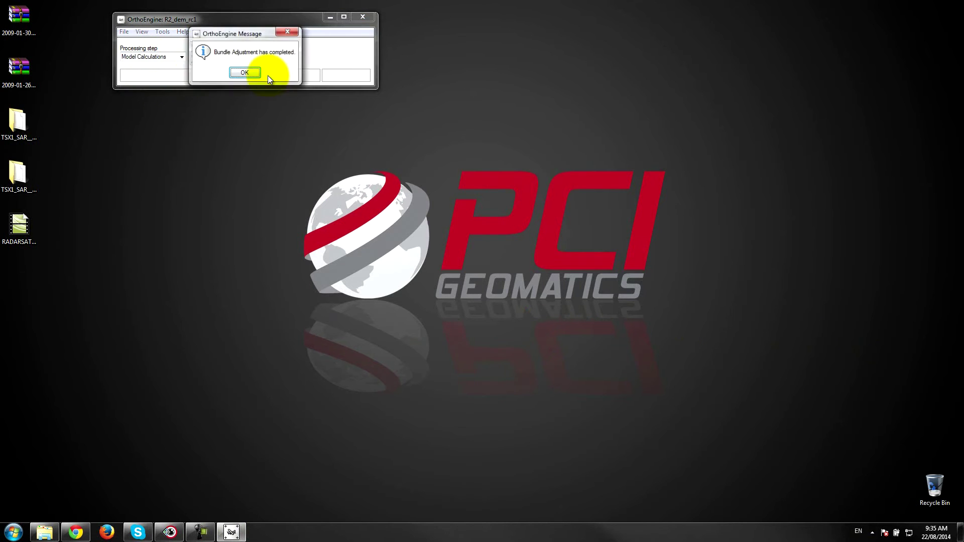
left_click(242, 74)
left_click(156, 57)
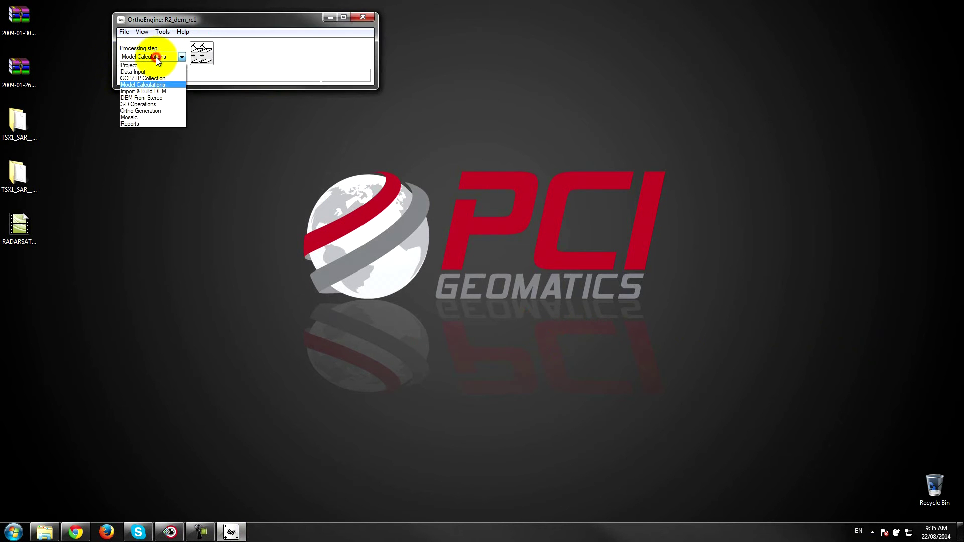
- In 3-D Operations, pair the first RADARSAT-2 image (left) with the descending image (right)
left_click(150, 105)
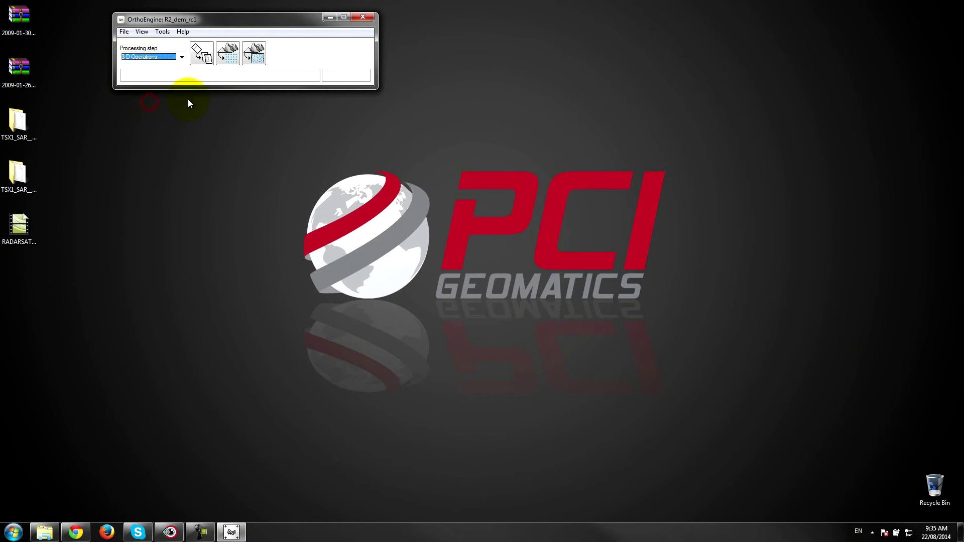
left_click(205, 54)
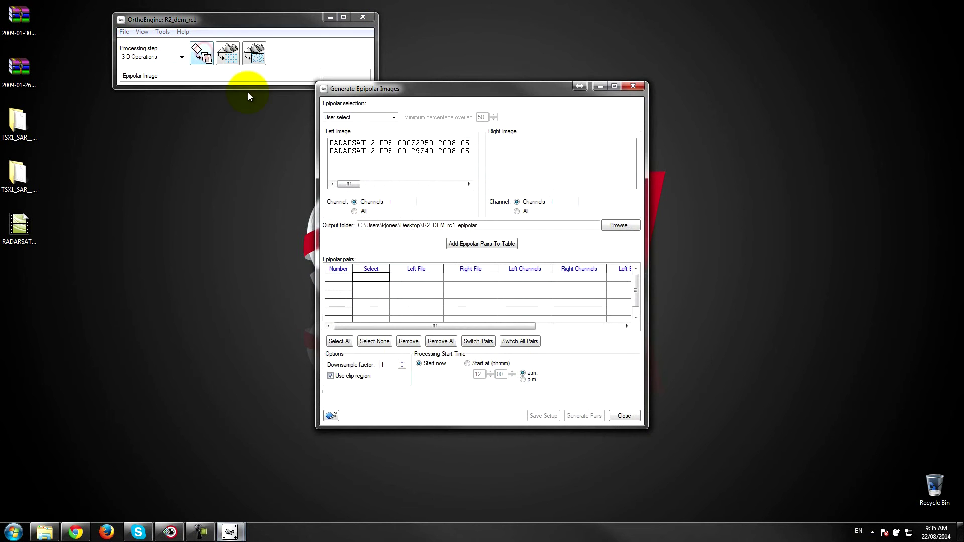
left_click(393, 145)
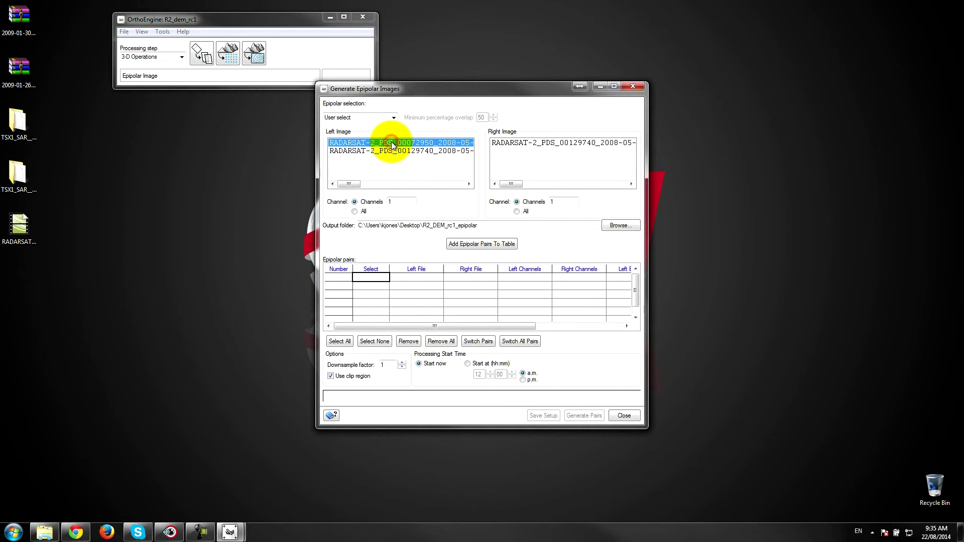
left_click_drag(351, 183, 436, 189)
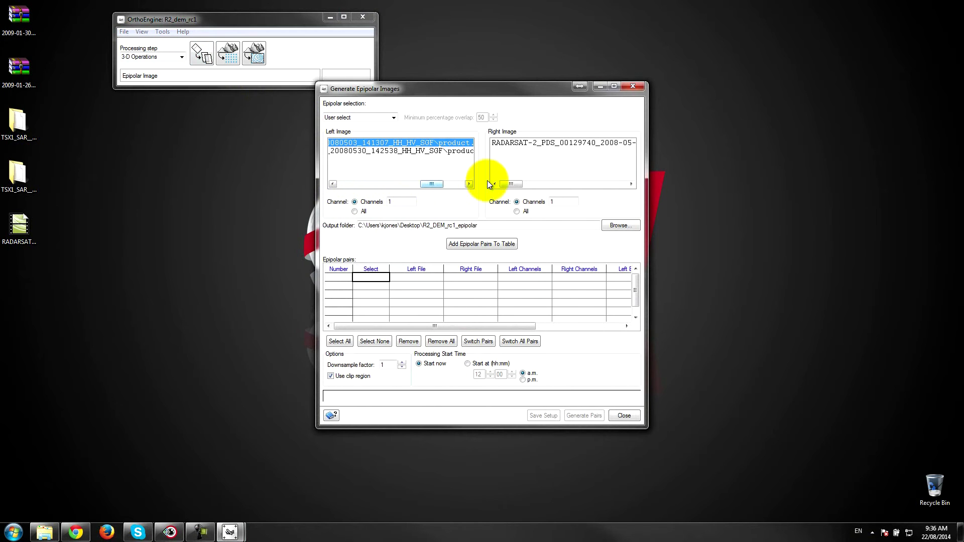
left_click_drag(512, 182, 534, 183)
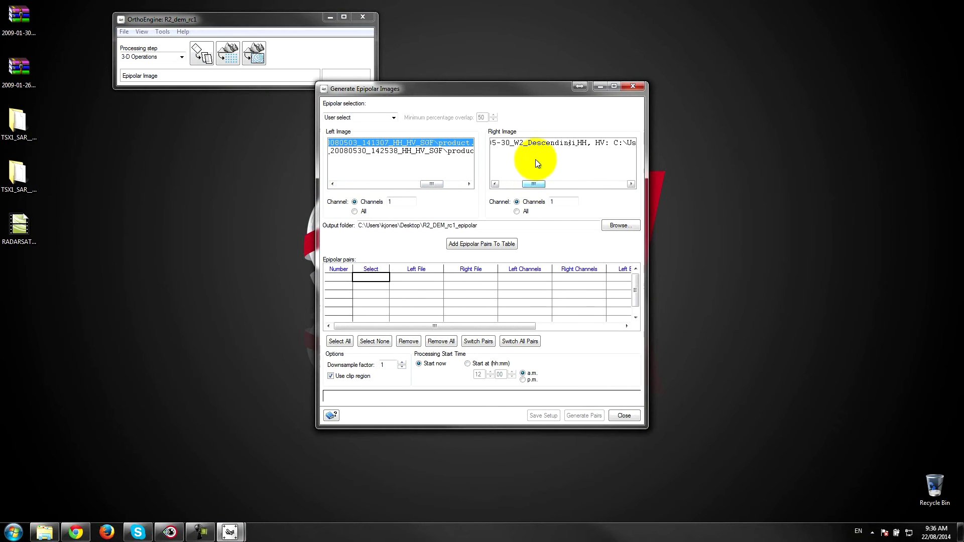
left_click(535, 141)
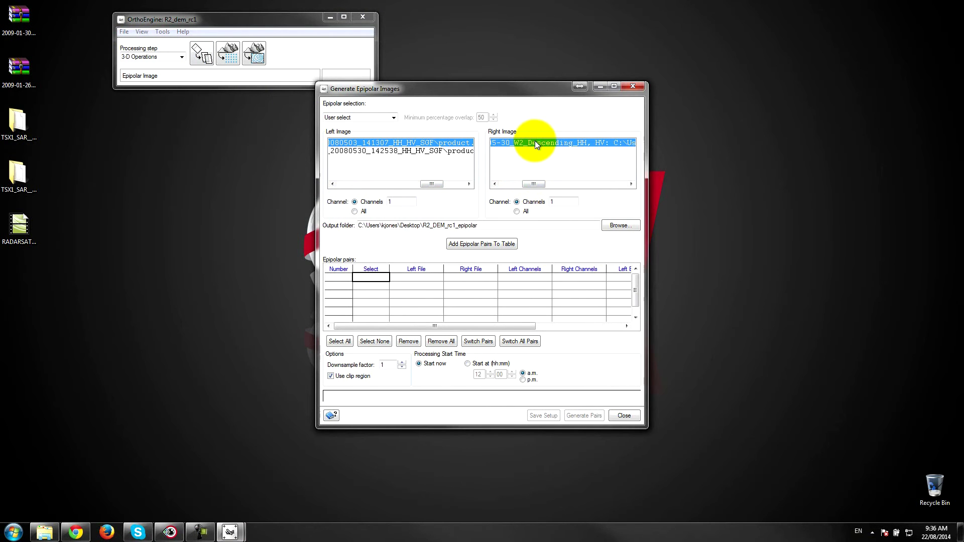
left_click(477, 243)
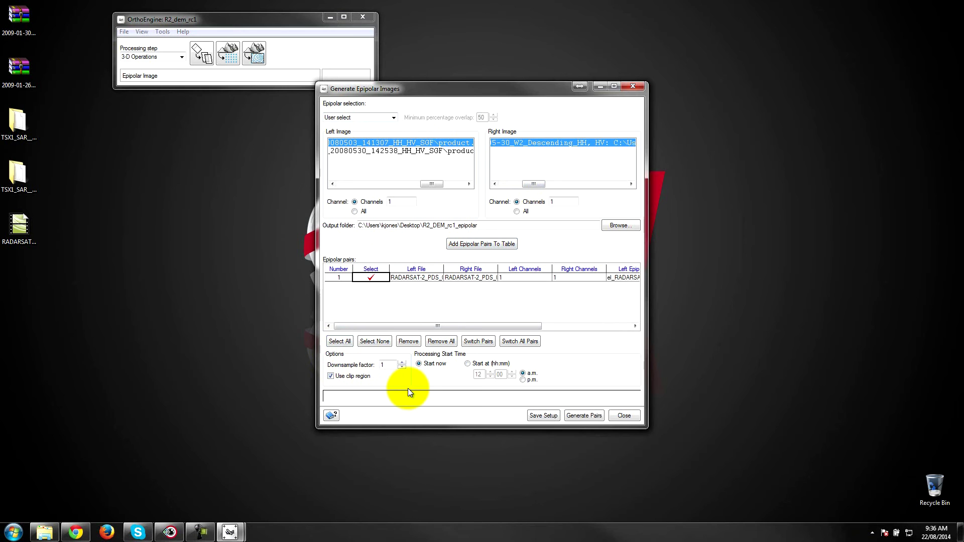
- Generate the epipolar pair into the R2_DEM_rc1_epipolar folder
left_click(587, 417)
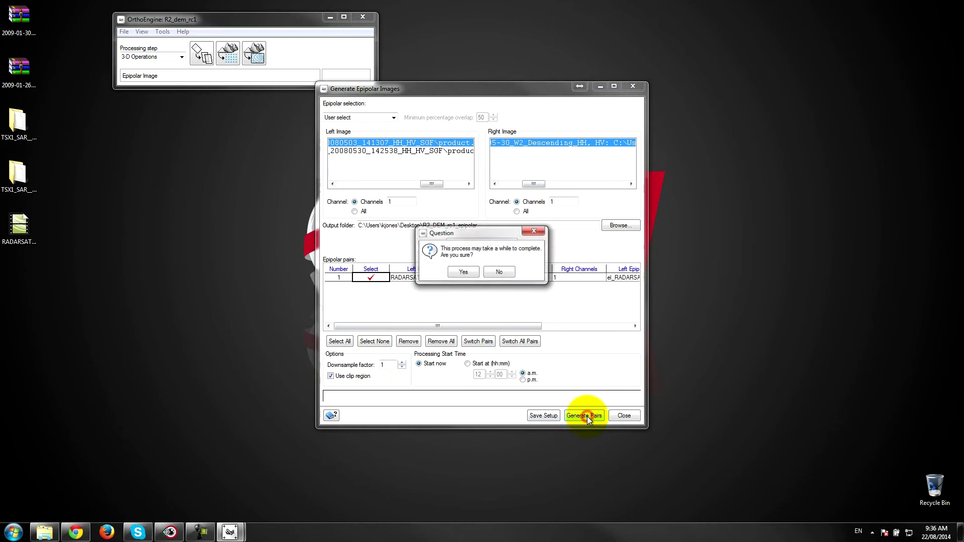
left_click(470, 272)
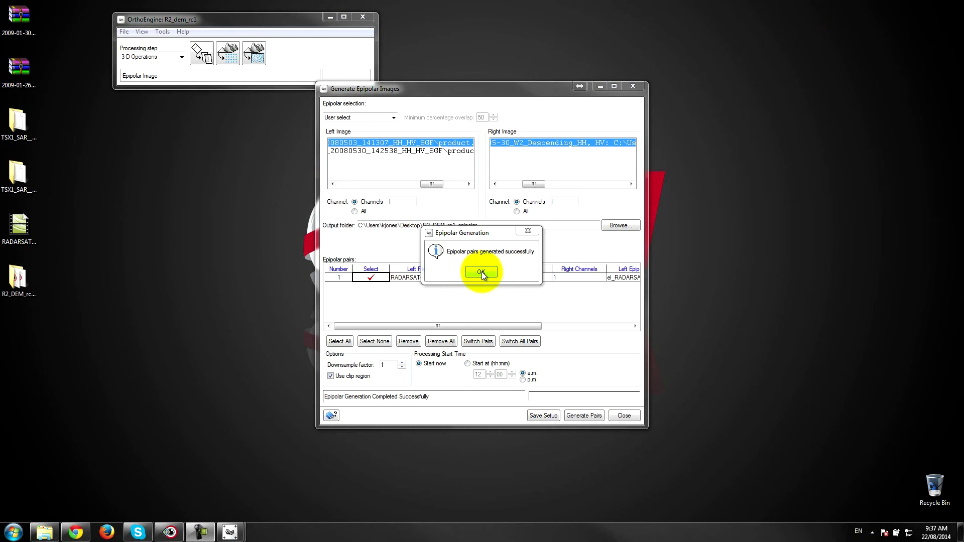
left_click(482, 273)
left_click(624, 416)
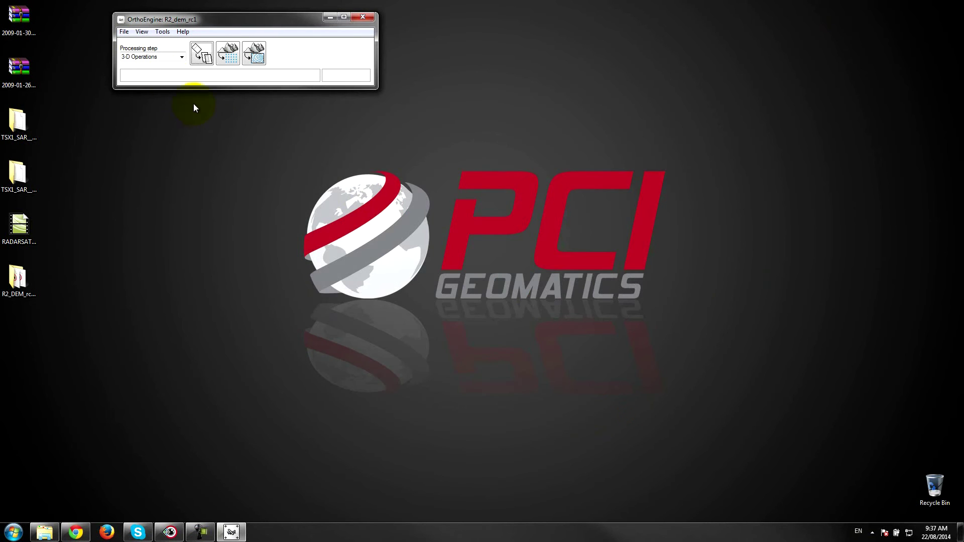
key("Down")
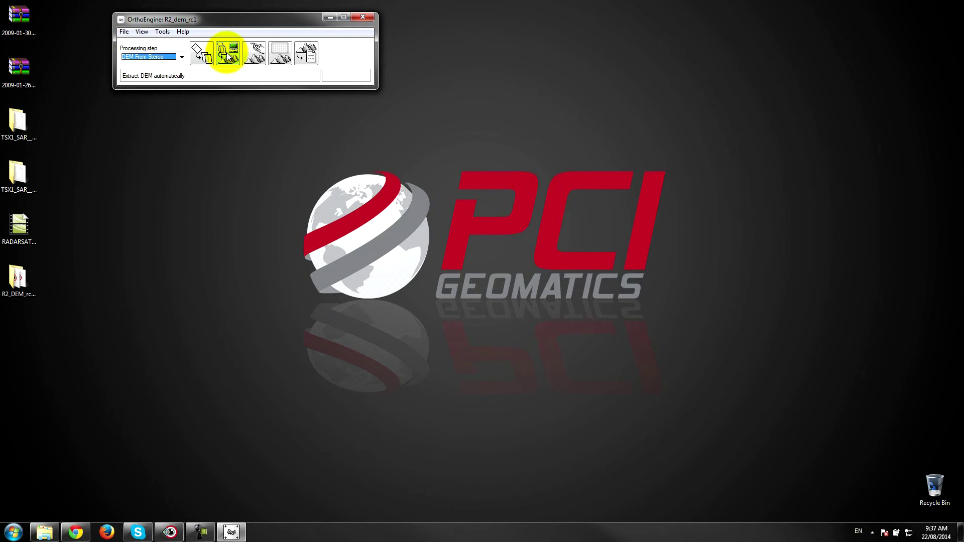
- Select the stereo pair for geocoded DEM extraction with output file R2_W2_S7_DEM_rc1.pix
left_click(227, 52)
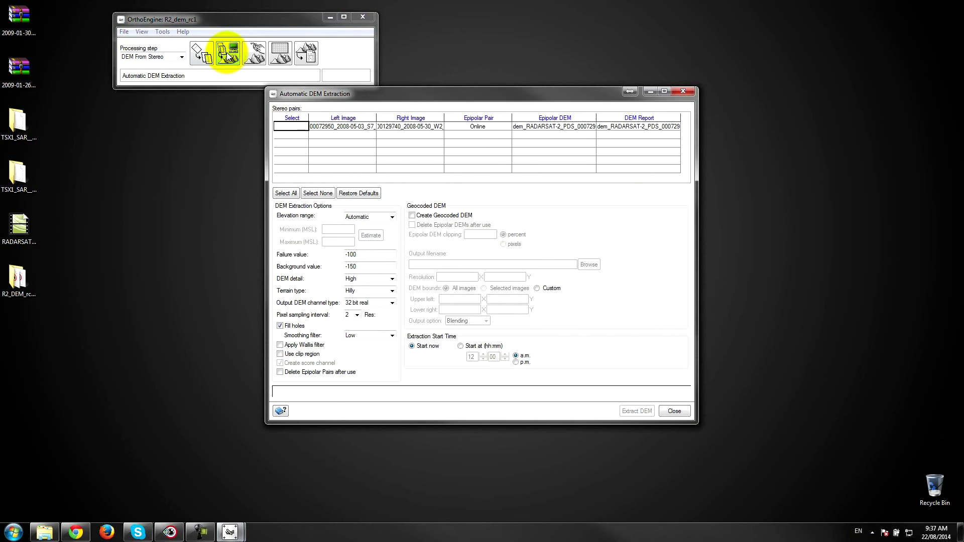
left_click(294, 126)
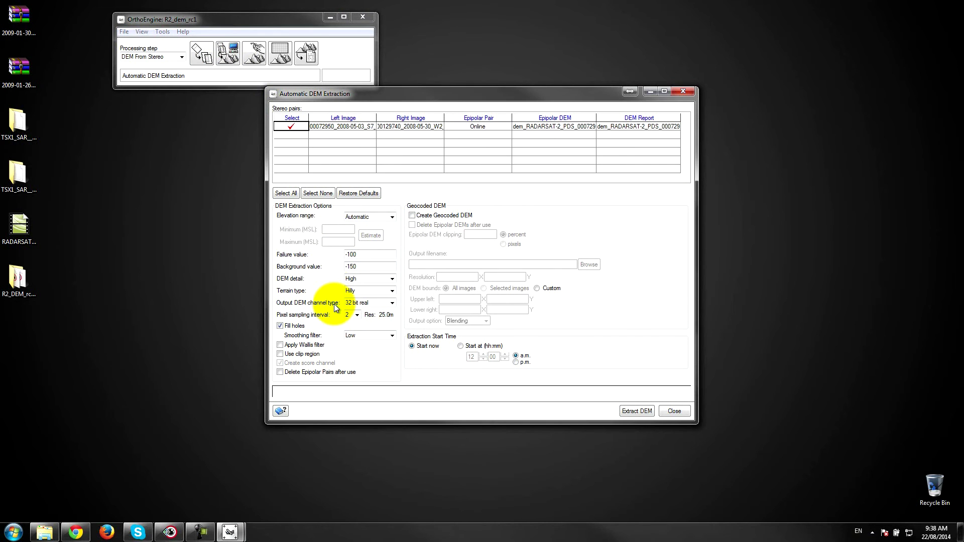
left_click(412, 215)
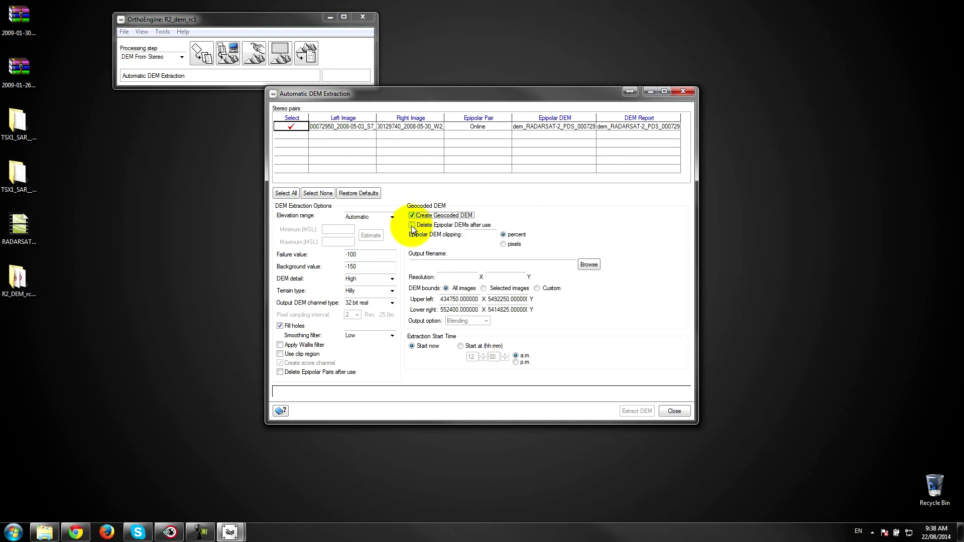
left_click(589, 265)
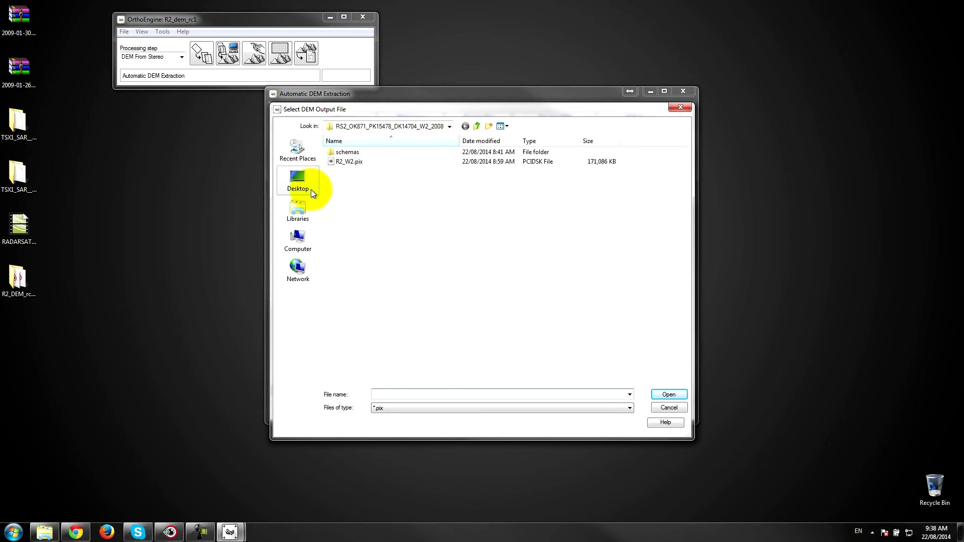
left_click(300, 182)
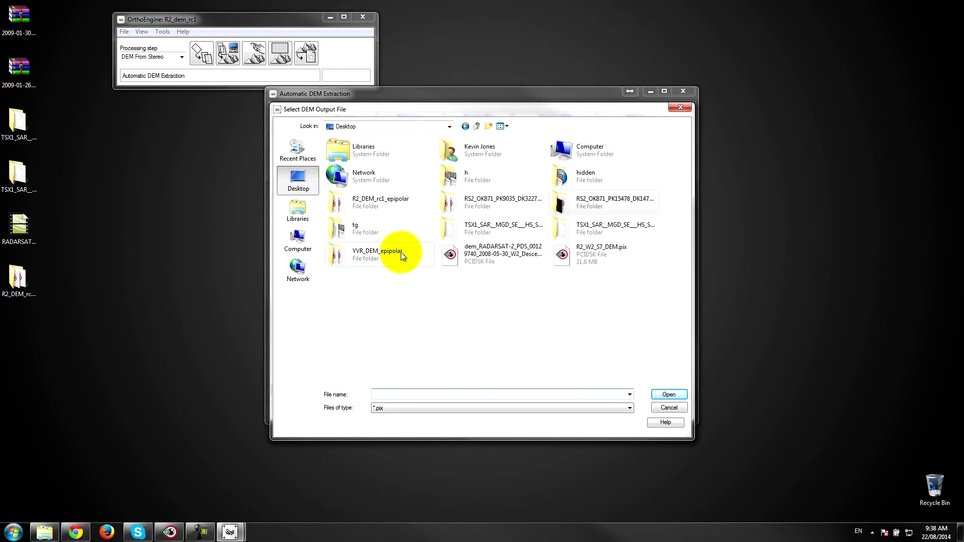
left_click(570, 254)
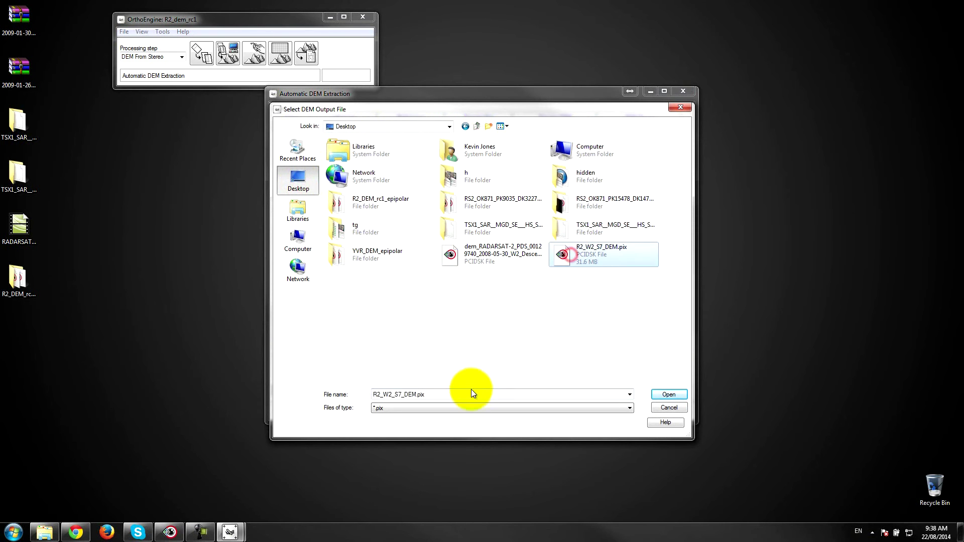
left_click(471, 390)
left_click(472, 392)
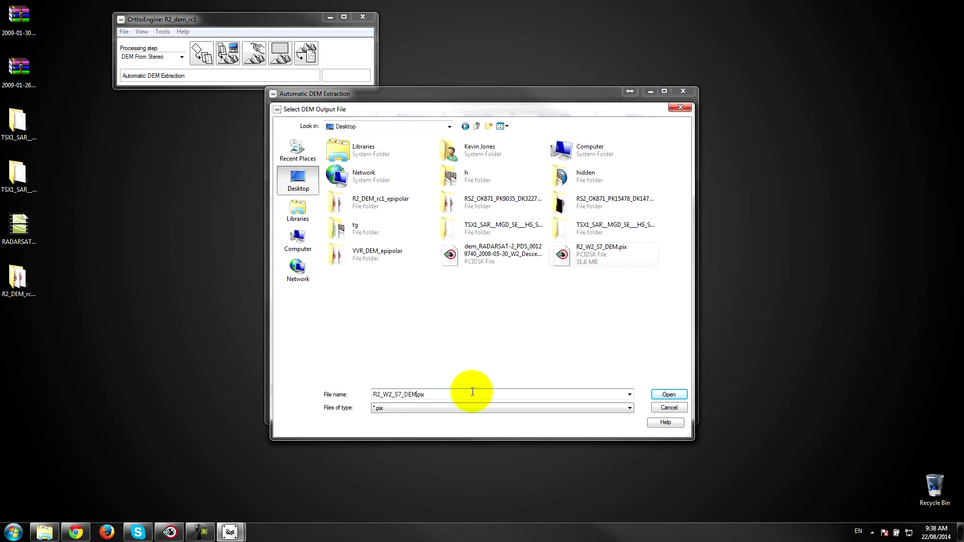
type("_rc1")
key("Return")
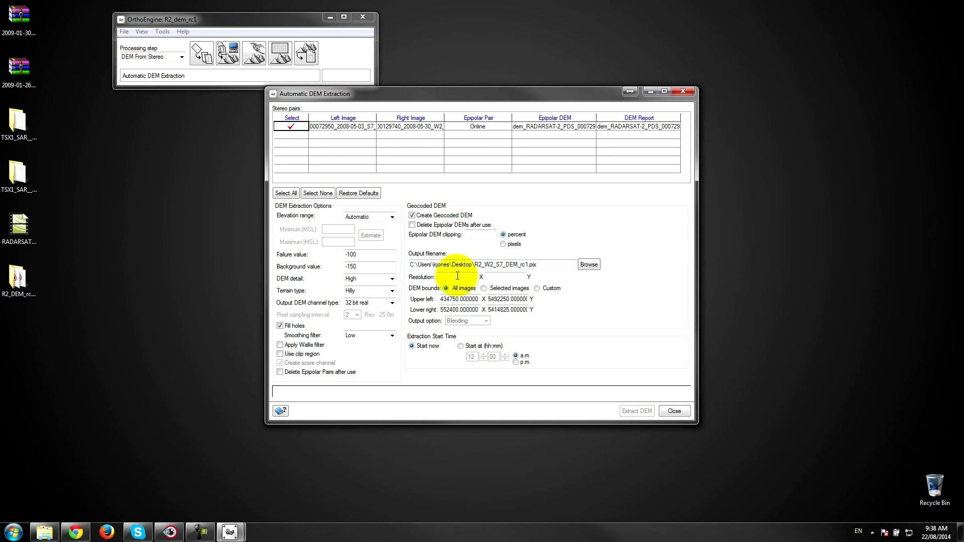
- Set the DEM resolution to 50 in both X and Y
type("50")
left_click(508, 277)
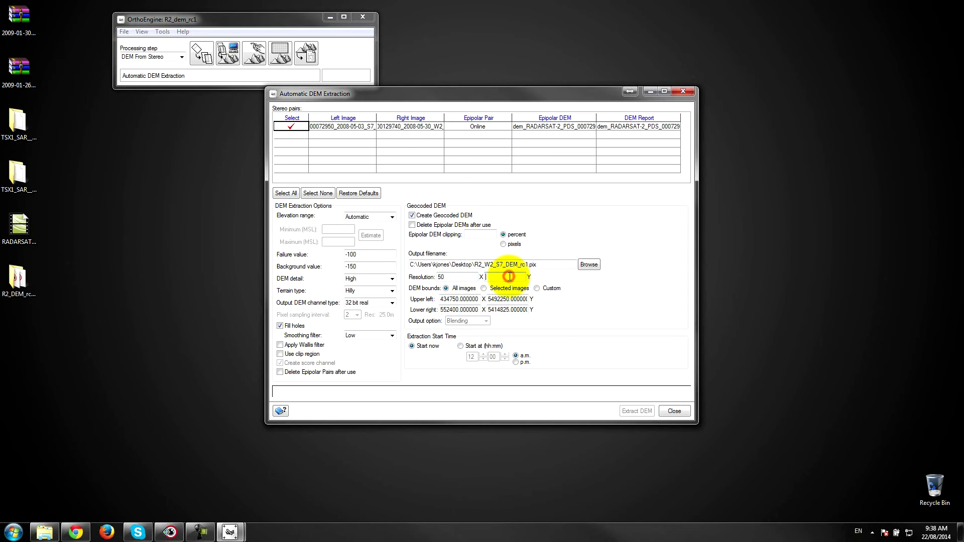
type("50")
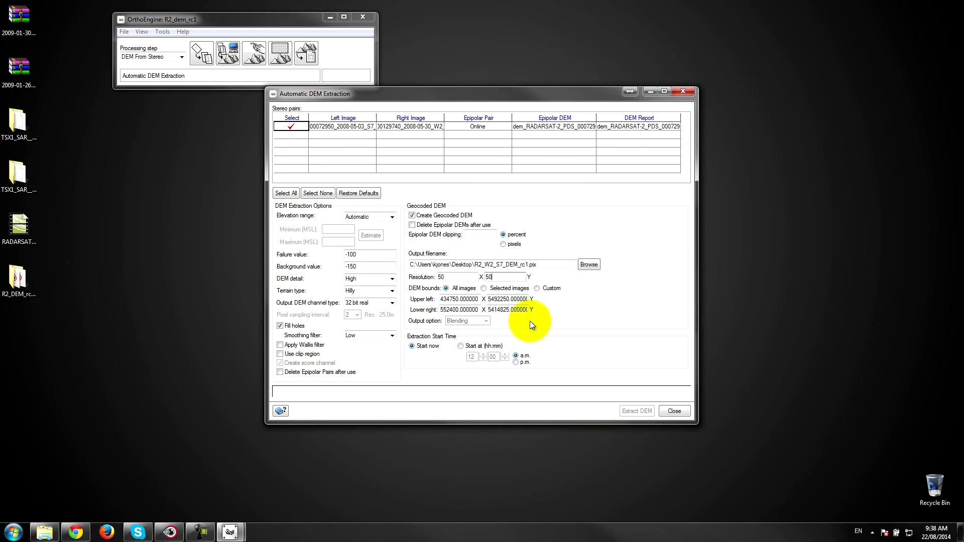
left_click(455, 232)
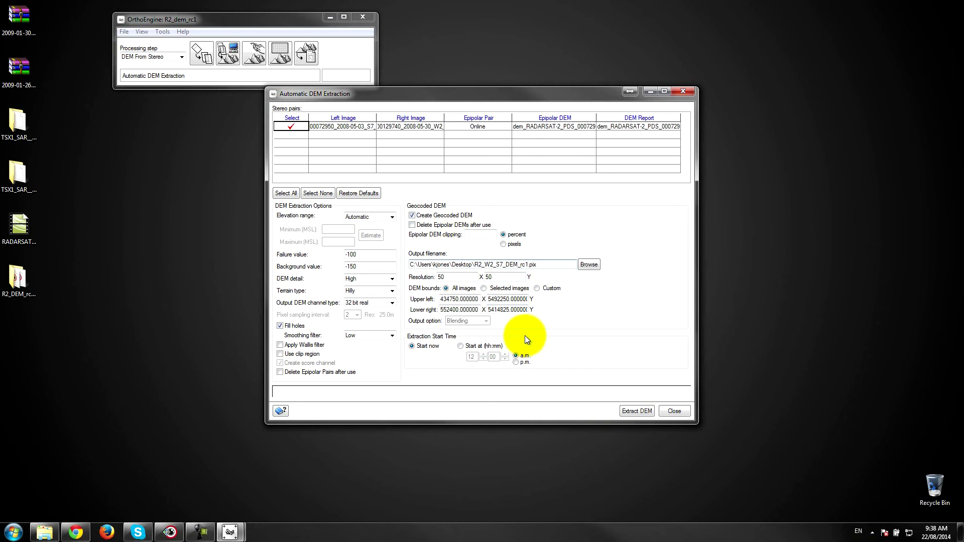
- Extract the DEM (above MSL) from the stereo pair
left_click(636, 412)
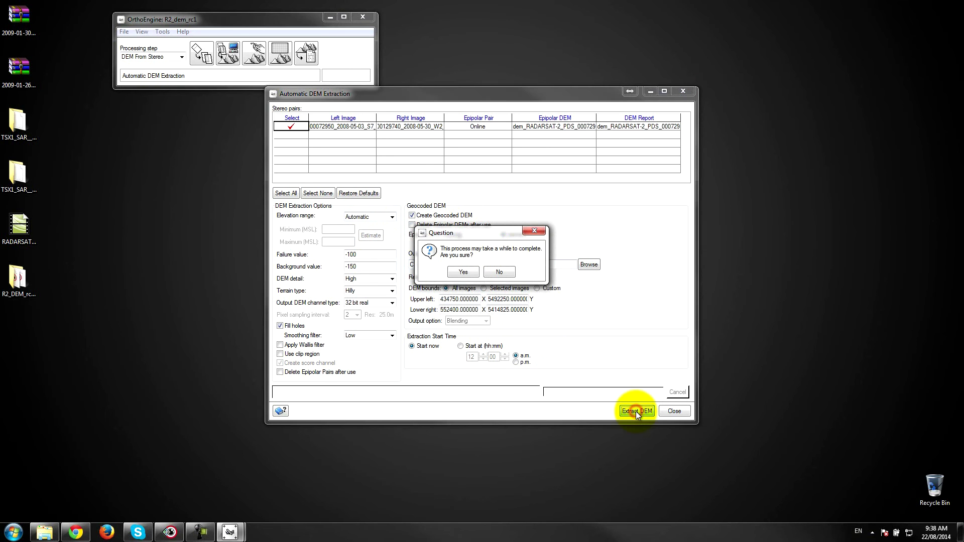
left_click(464, 276)
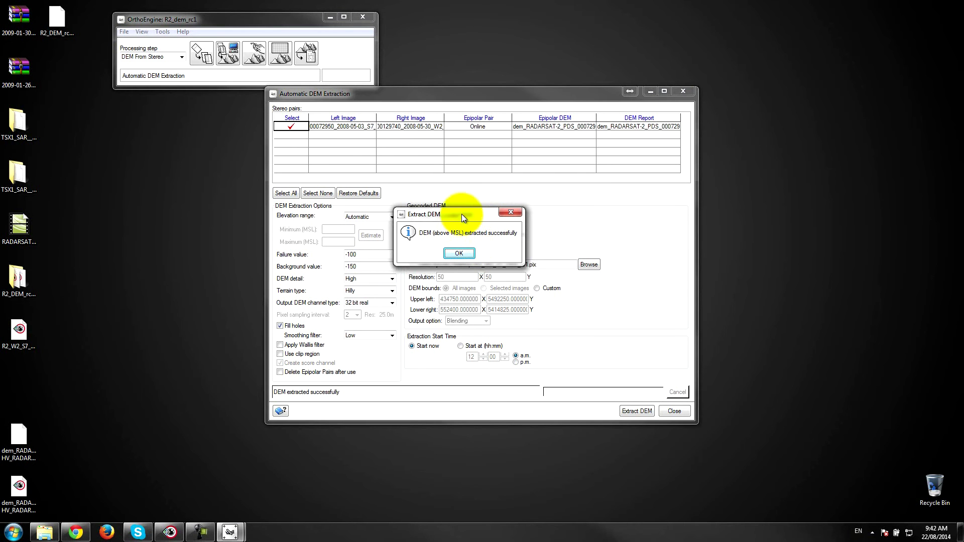
left_click(466, 255)
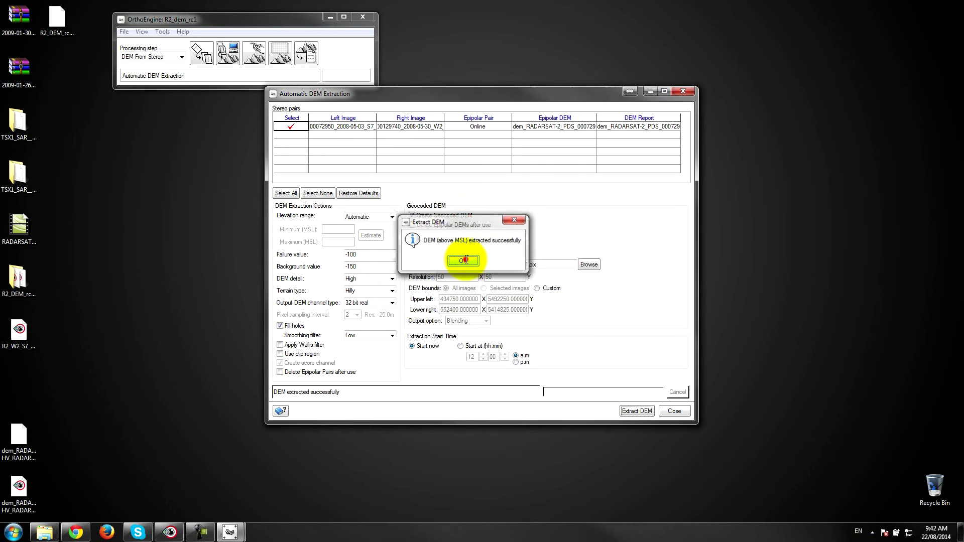
left_click(674, 413)
- Save the OrthoEngine project and exit OrthoEngine
left_click(124, 31)
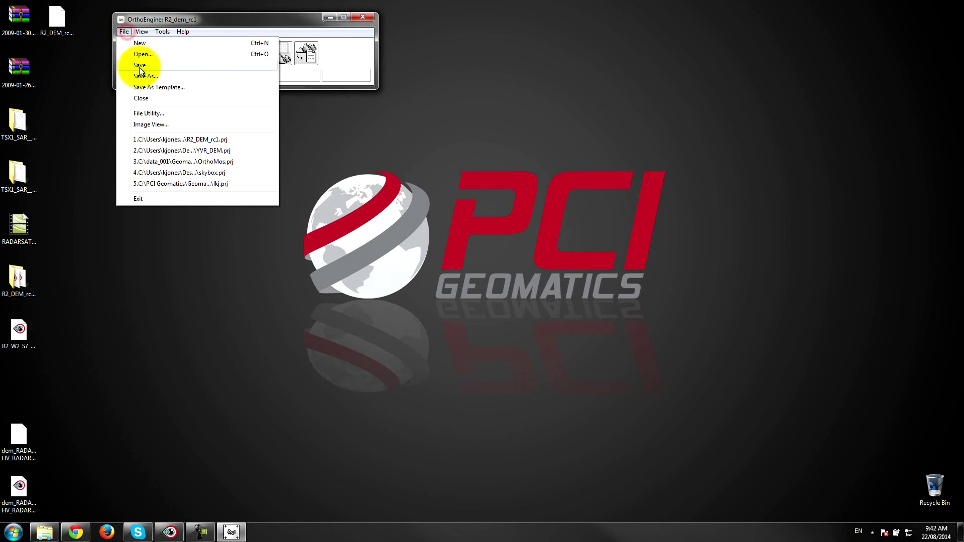
left_click(140, 65)
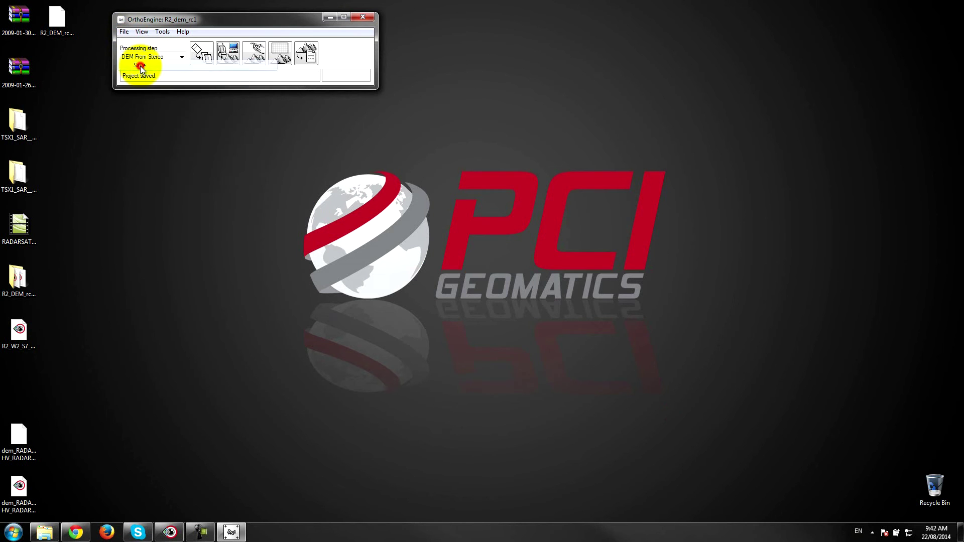
left_click(369, 18)
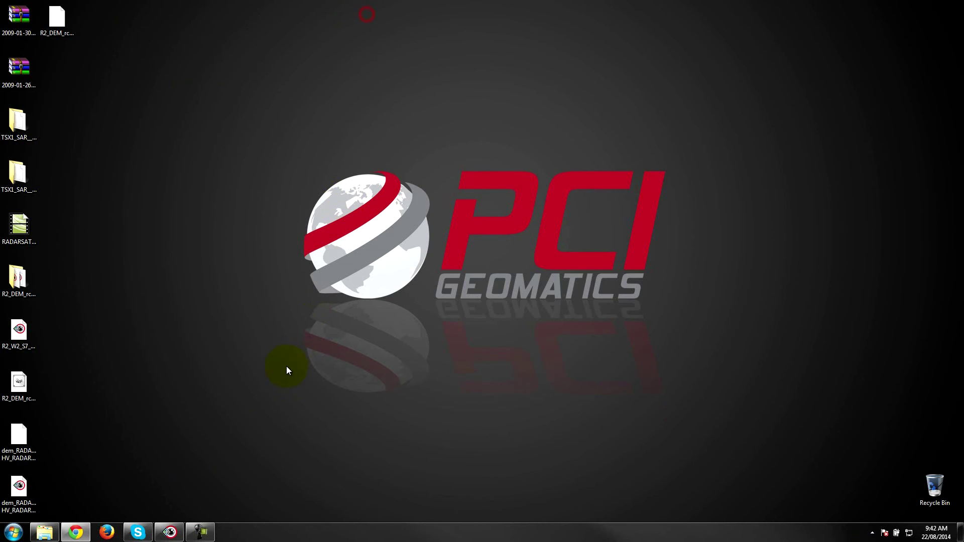
- Add R2_W2_S7_DEM_rc1.pix to the Focus map and zoom to full extent
left_click(171, 532)
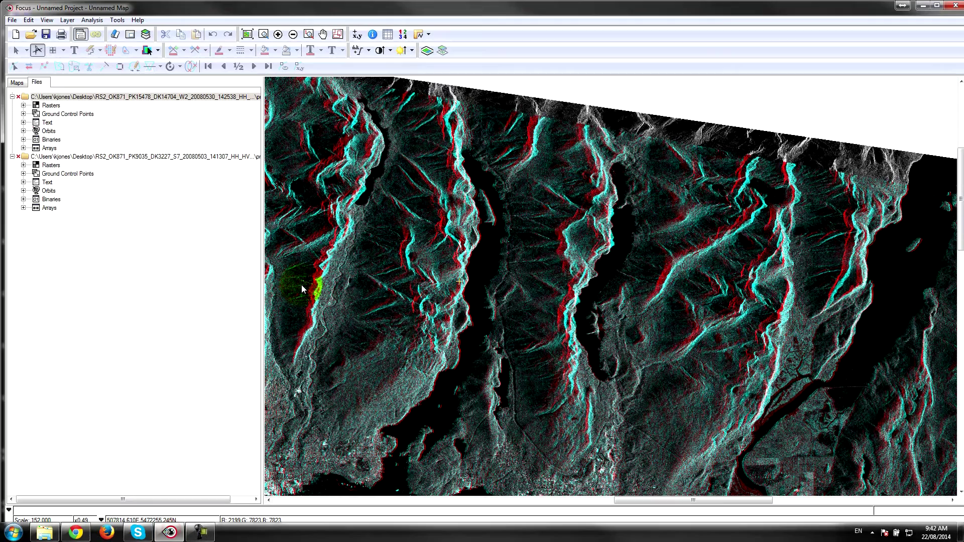
left_click(17, 84)
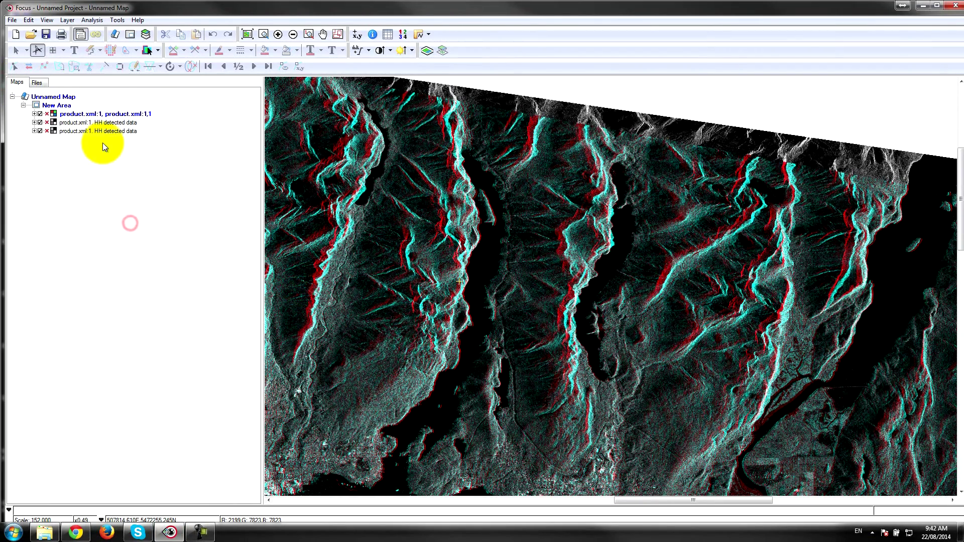
left_click(31, 34)
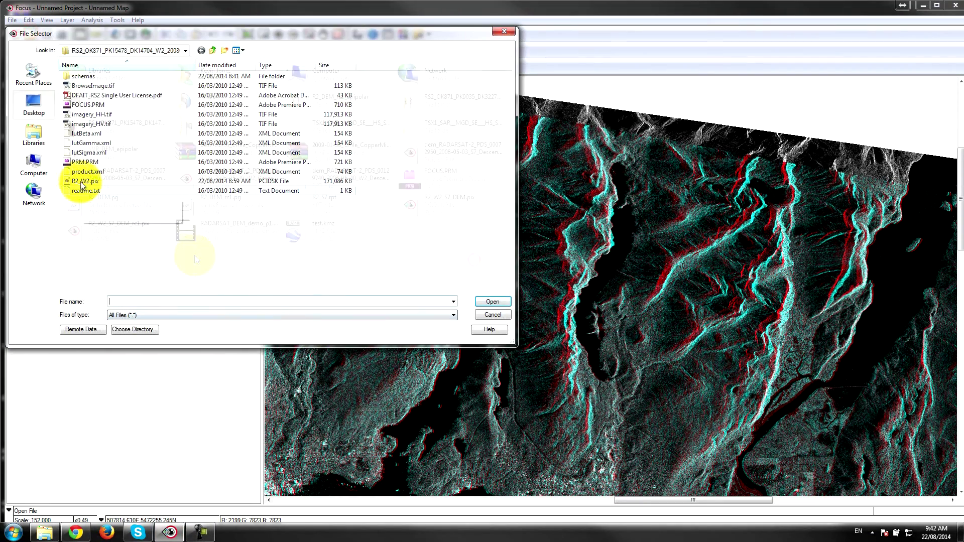
left_click(102, 236)
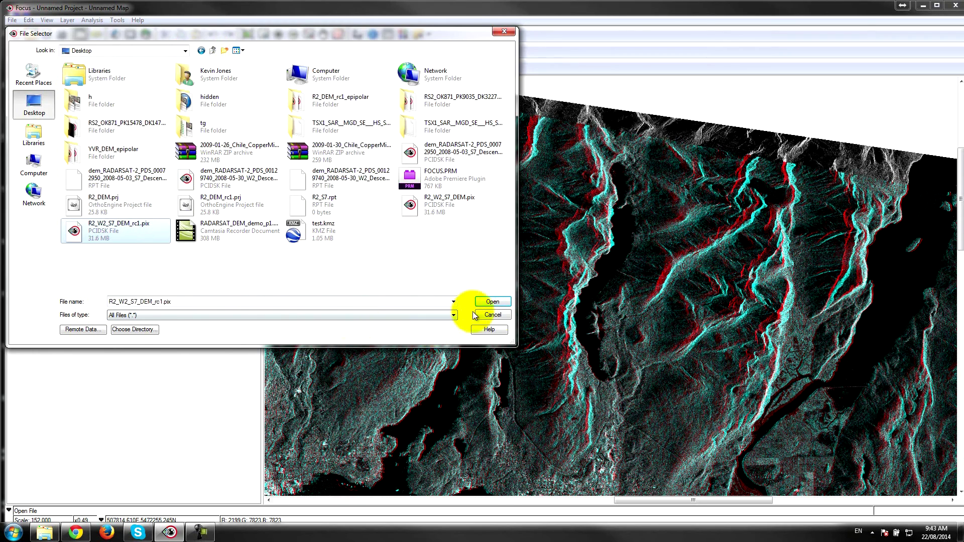
left_click(498, 303)
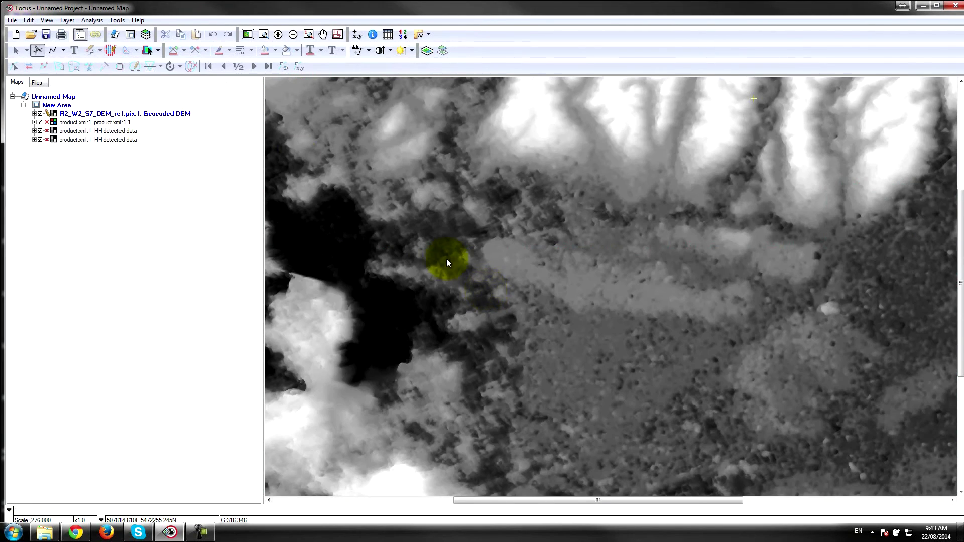
left_click(247, 33)
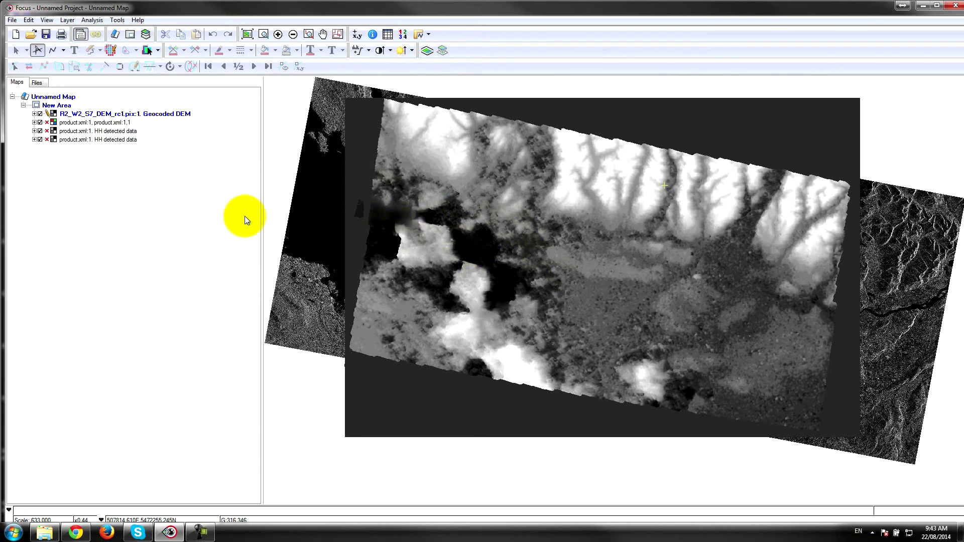
- Toggle the Geocoded DEM layer on and off to compare with the SAR imagery, then select it
left_click(40, 114)
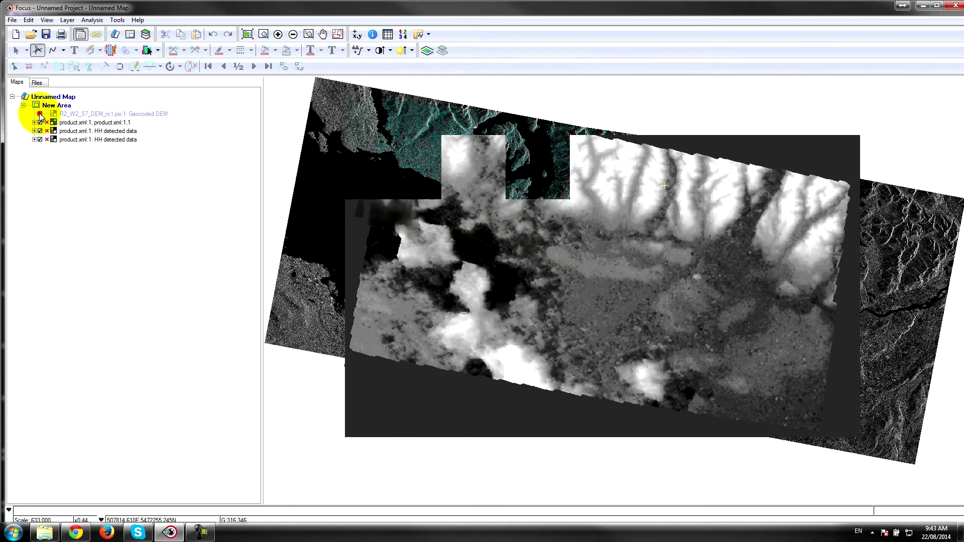
left_click(40, 114)
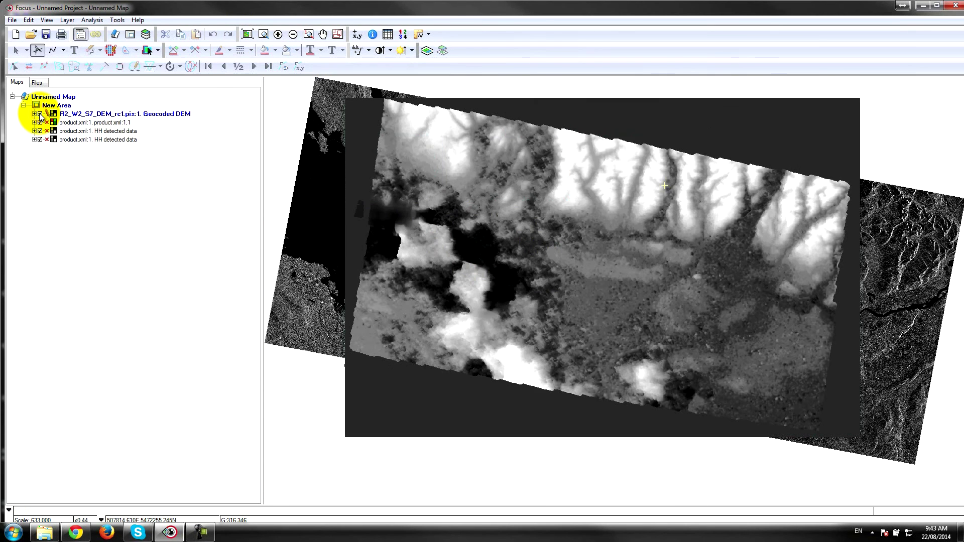
left_click(40, 114)
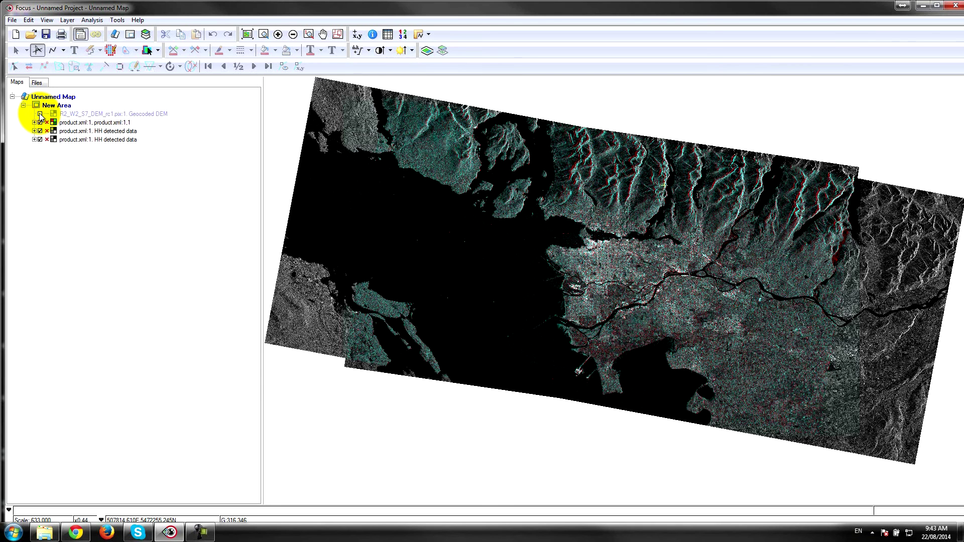
left_click(40, 114)
left_click(40, 114)
left_click(41, 114)
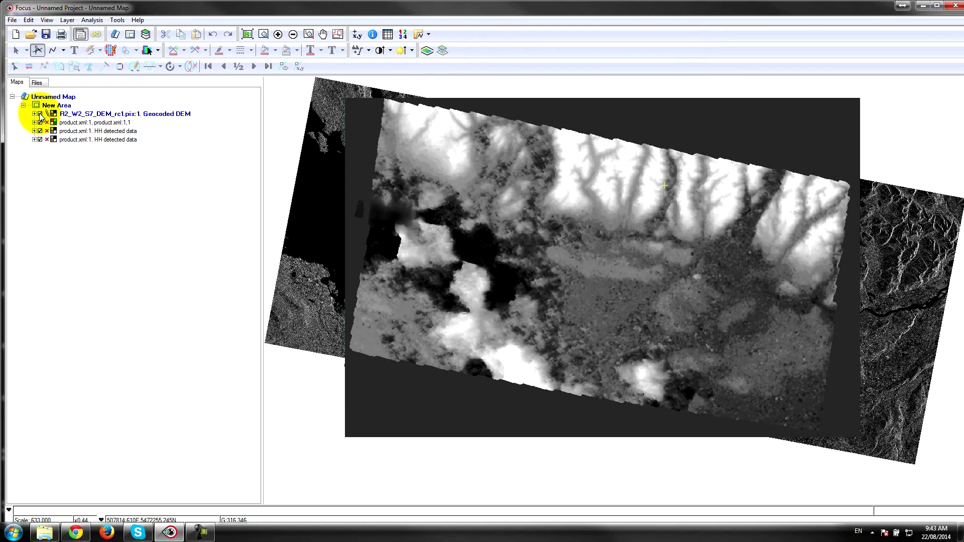
left_click(75, 114)
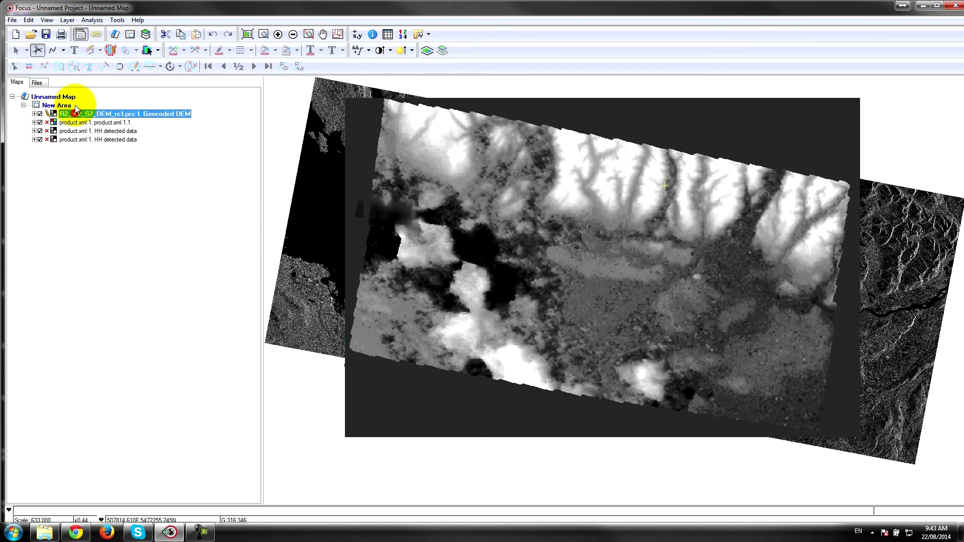
- Open Layer > DEM Editing for the Geocoded DEM and move its panel off the map
left_click(47, 20)
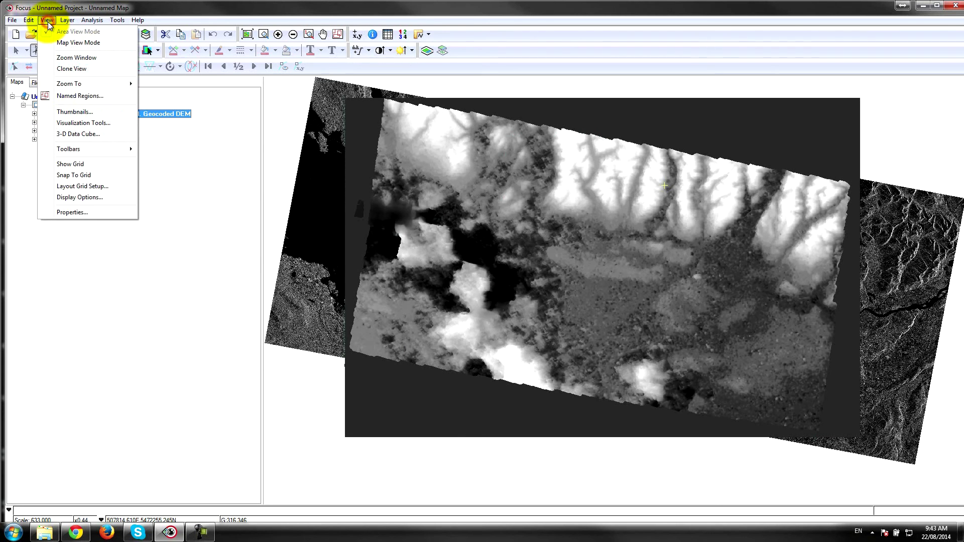
mouse_move(68, 20)
left_click(95, 191)
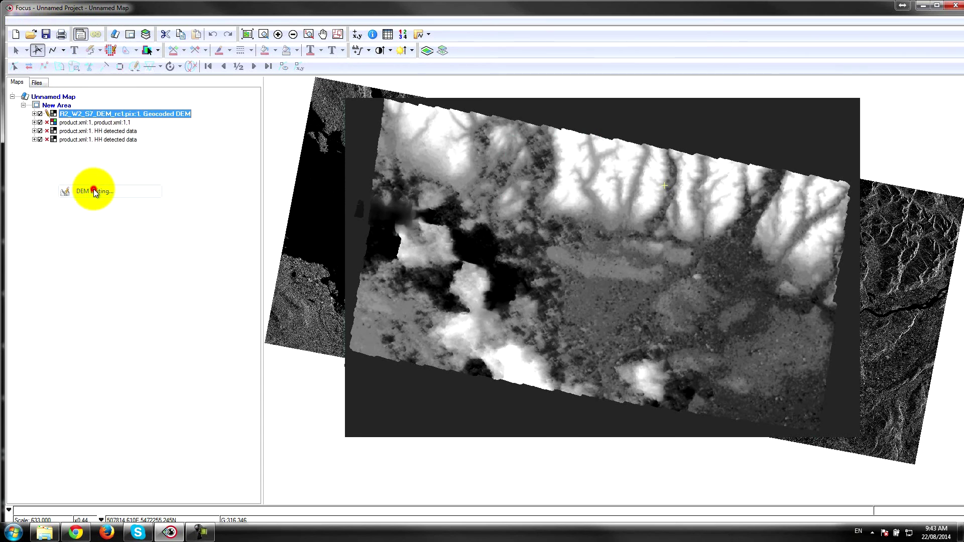
left_click_drag(495, 204, 861, 219)
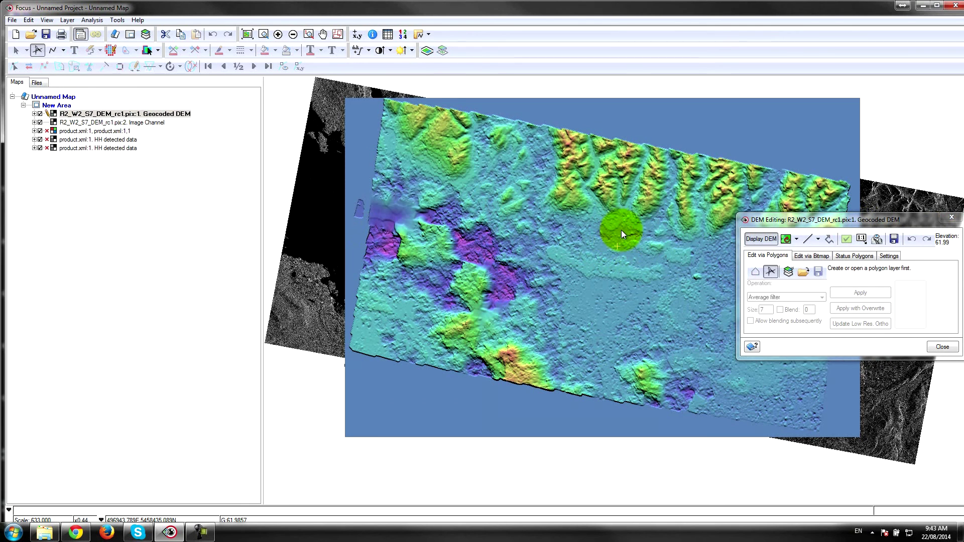
- Zoom and pan across the colour-shaded relief to inspect the terrain
scroll(641, 215, "up", 2)
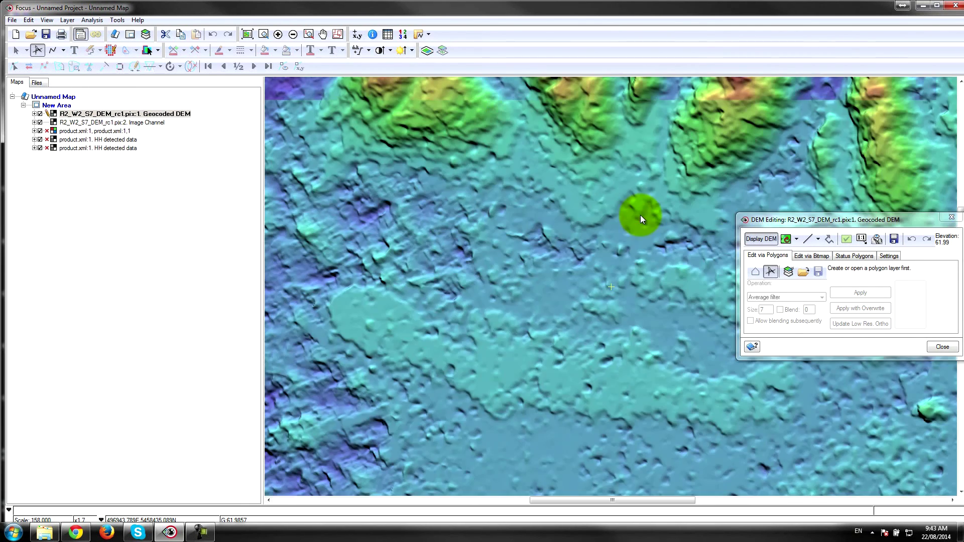
mouse_move(646, 192)
left_mouse_down()
mouse_move(529, 198)
mouse_move(577, 216)
mouse_move(553, 172)
mouse_move(509, 211)
mouse_move(528, 196)
left_mouse_up()
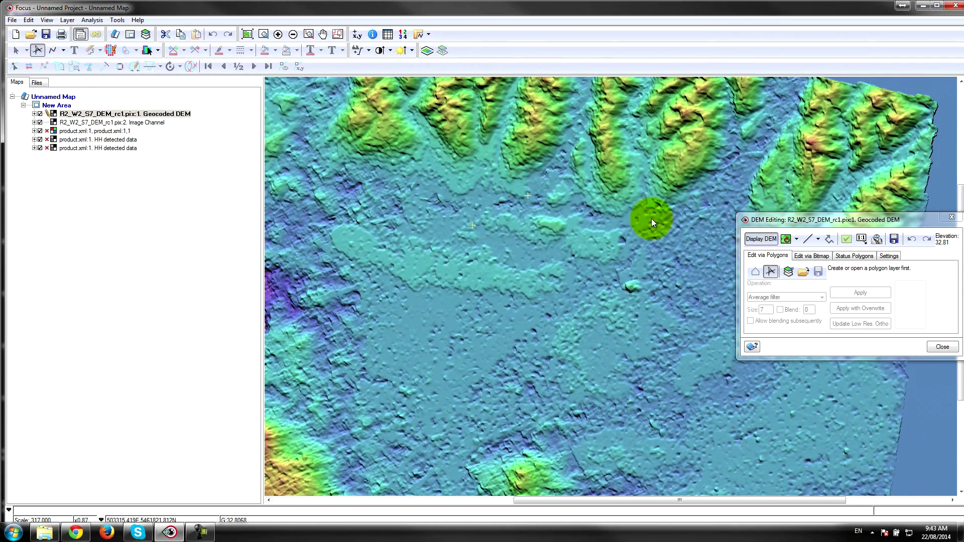
left_click_drag(794, 216, 843, 214)
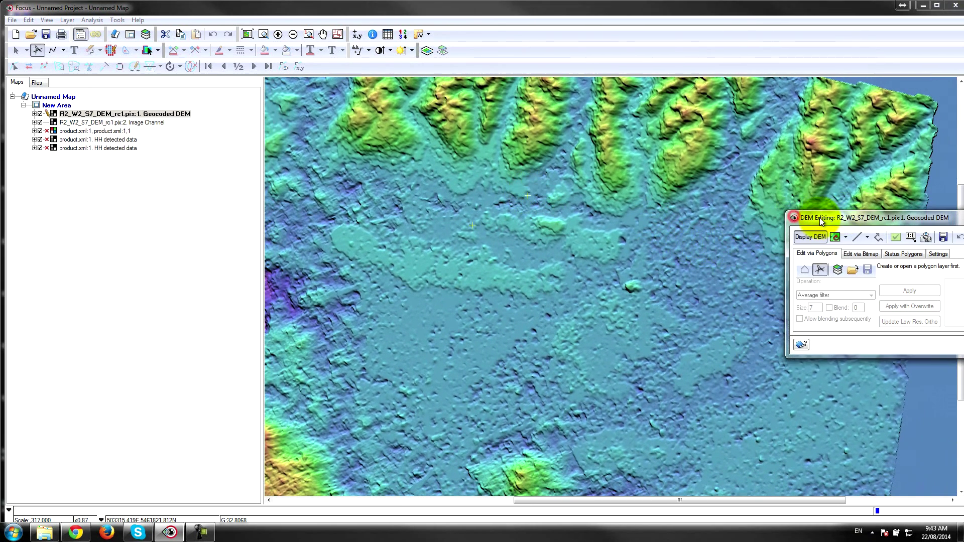
scroll(478, 224, "down", 1)
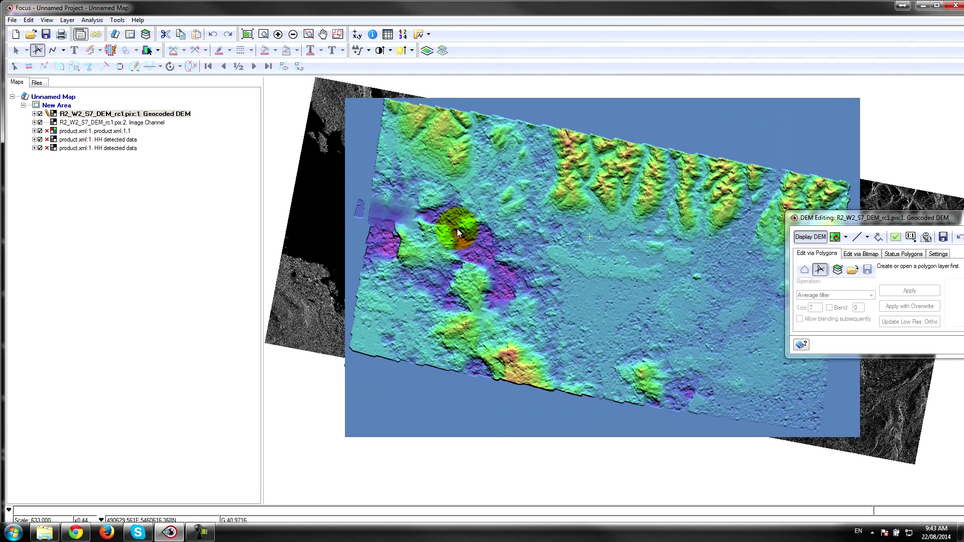
- Launch FLY! on the DEM and fly the draped 3D view low over the coastline toward the hills
left_click(926, 237)
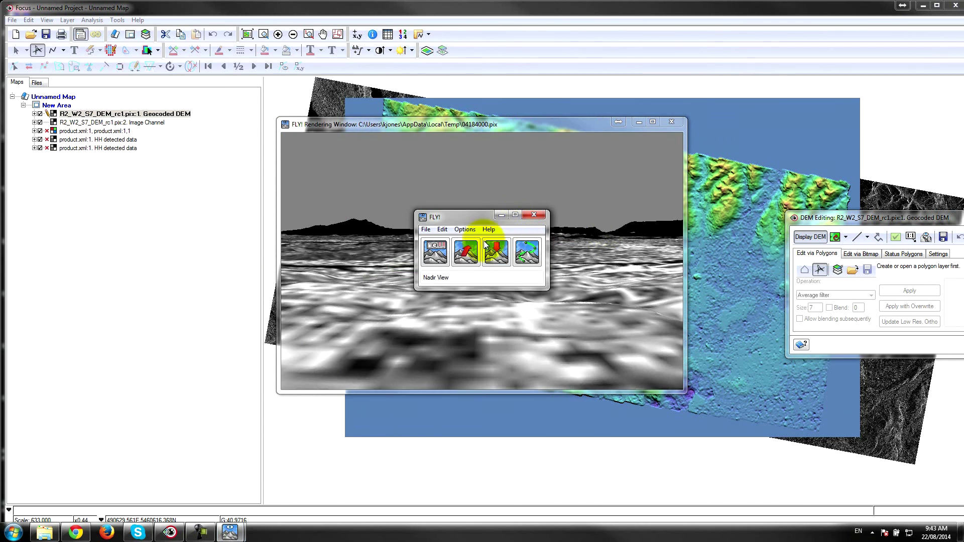
left_click_drag(477, 221, 120, 283)
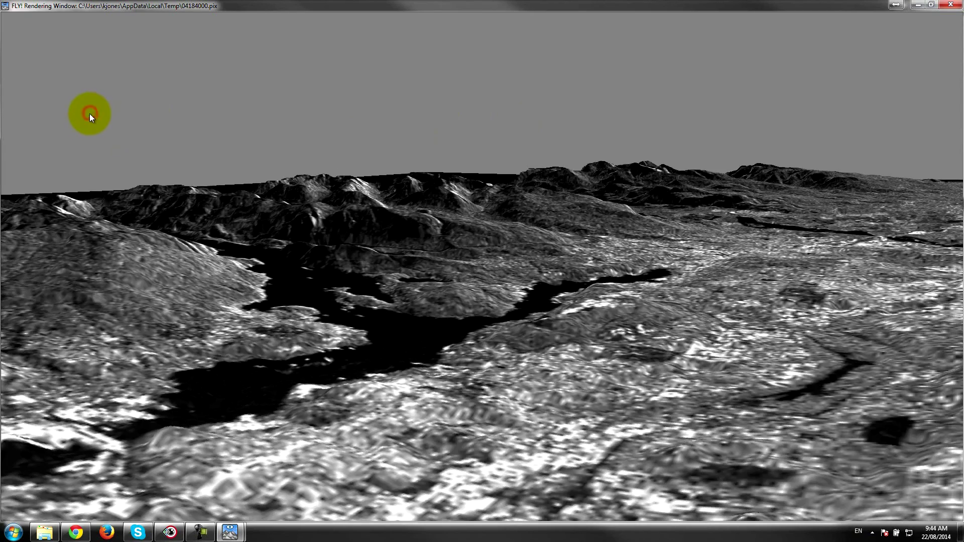
left_click(87, 126)
left_click(52, 140)
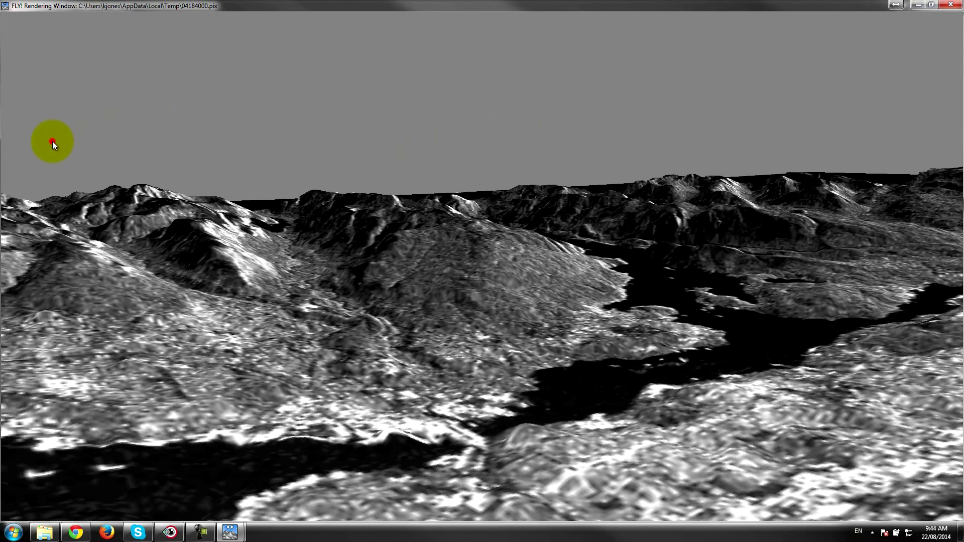
left_click(69, 122)
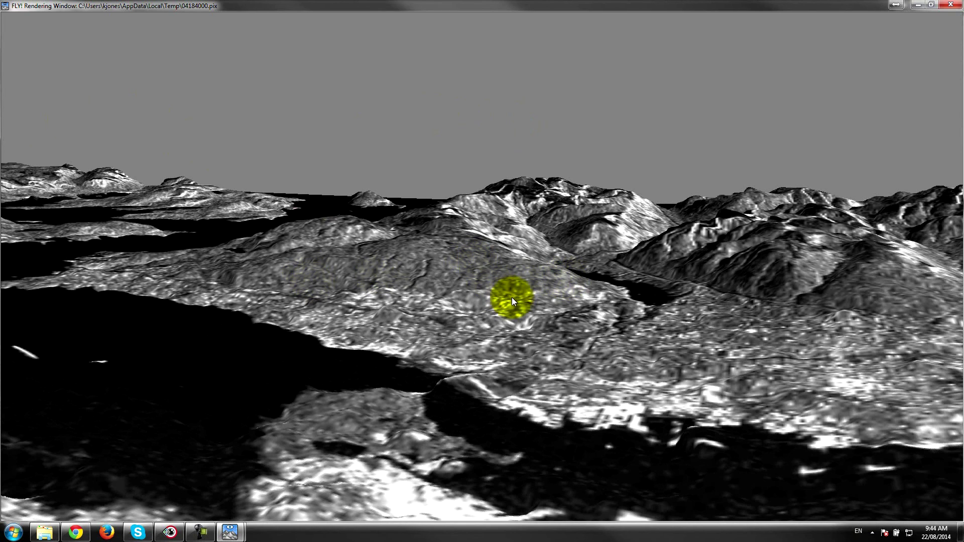
left_click(469, 106)
left_click(485, 88)
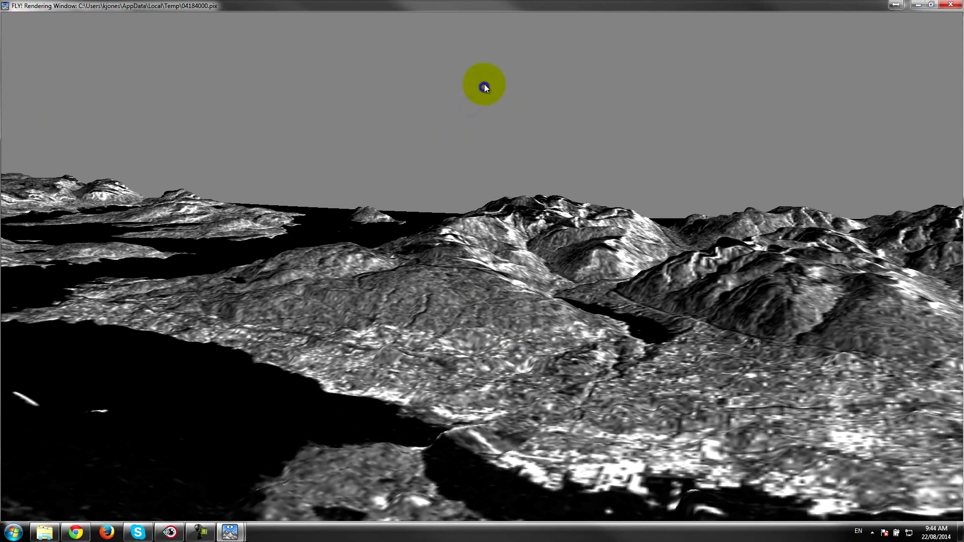
left_click(483, 100)
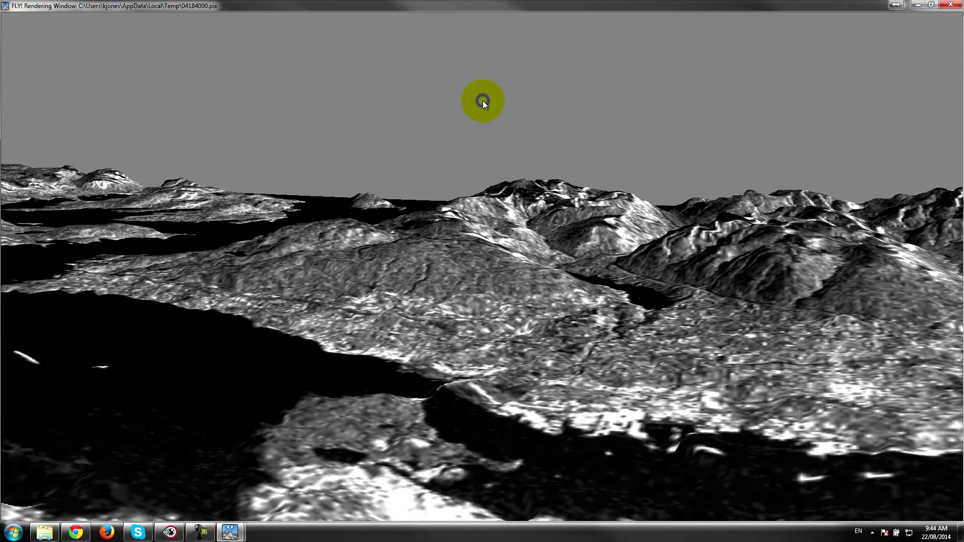